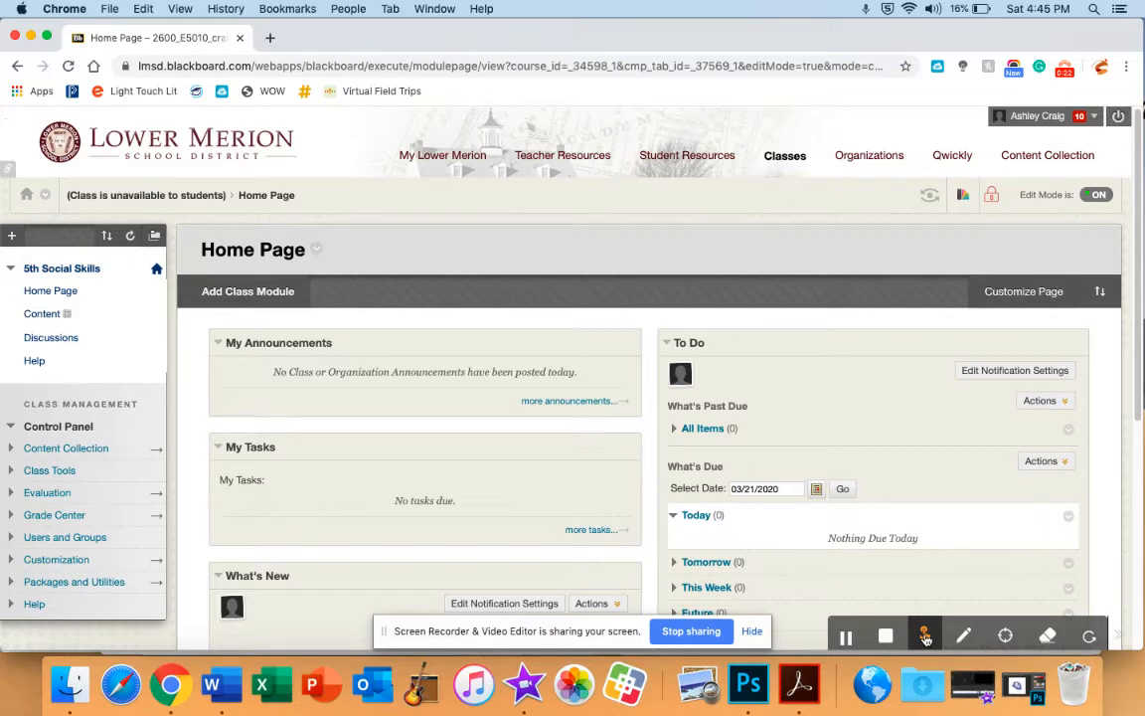
left_click(926, 637)
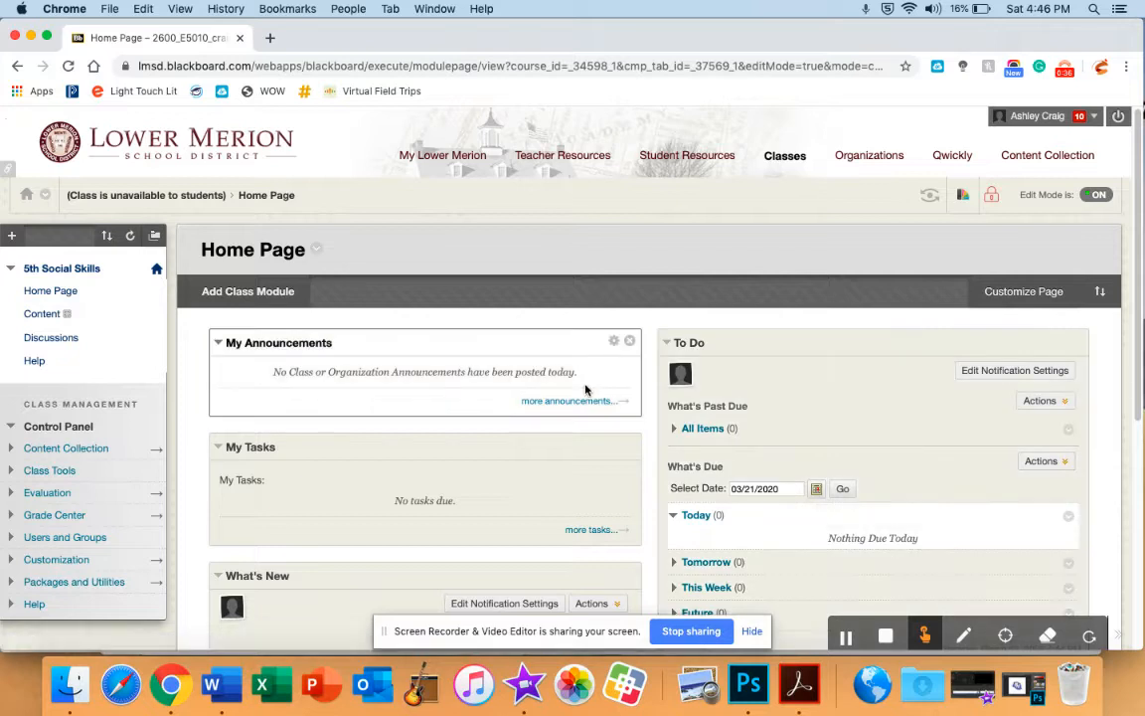
scroll(586, 389, "down", 2)
scroll(585, 388, "up", 2)
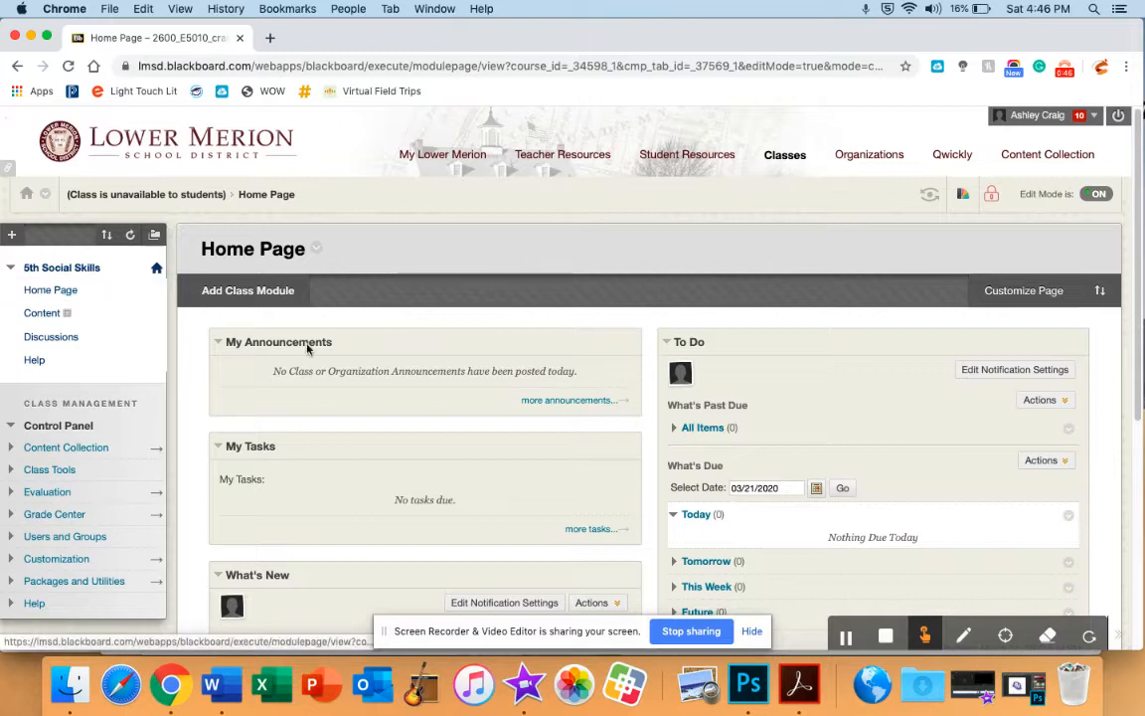
Step: Permanently delete the Home Page link from the class menu
left_click(155, 294)
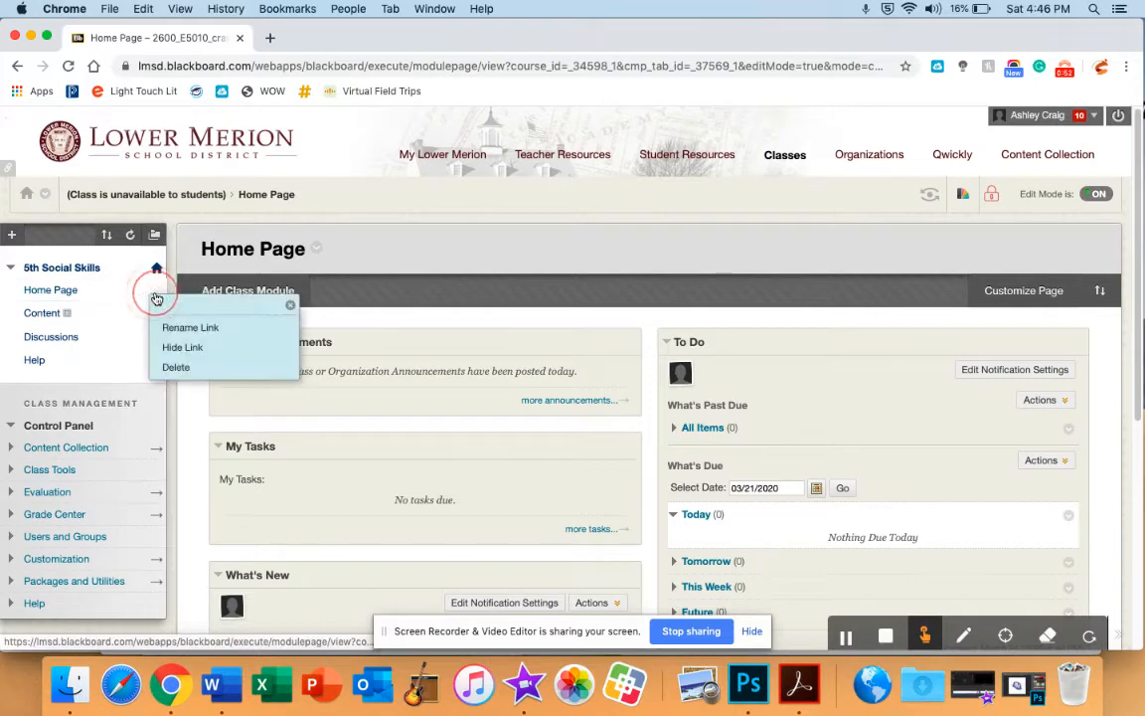
left_click(179, 368)
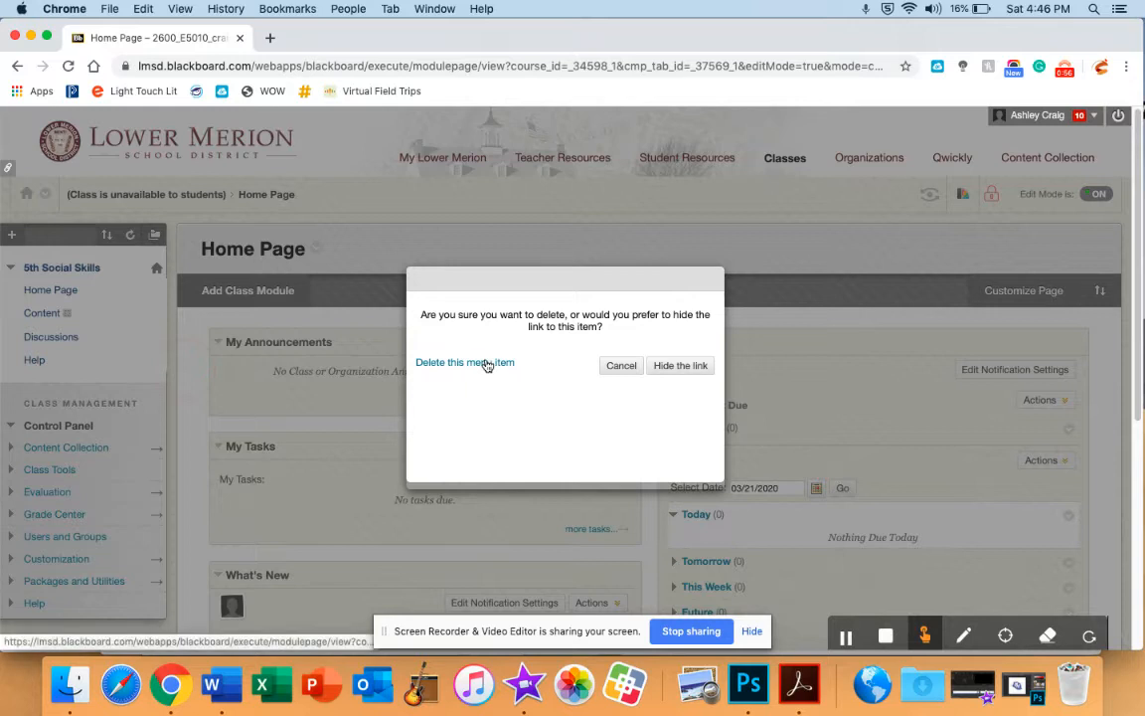
left_click(486, 364)
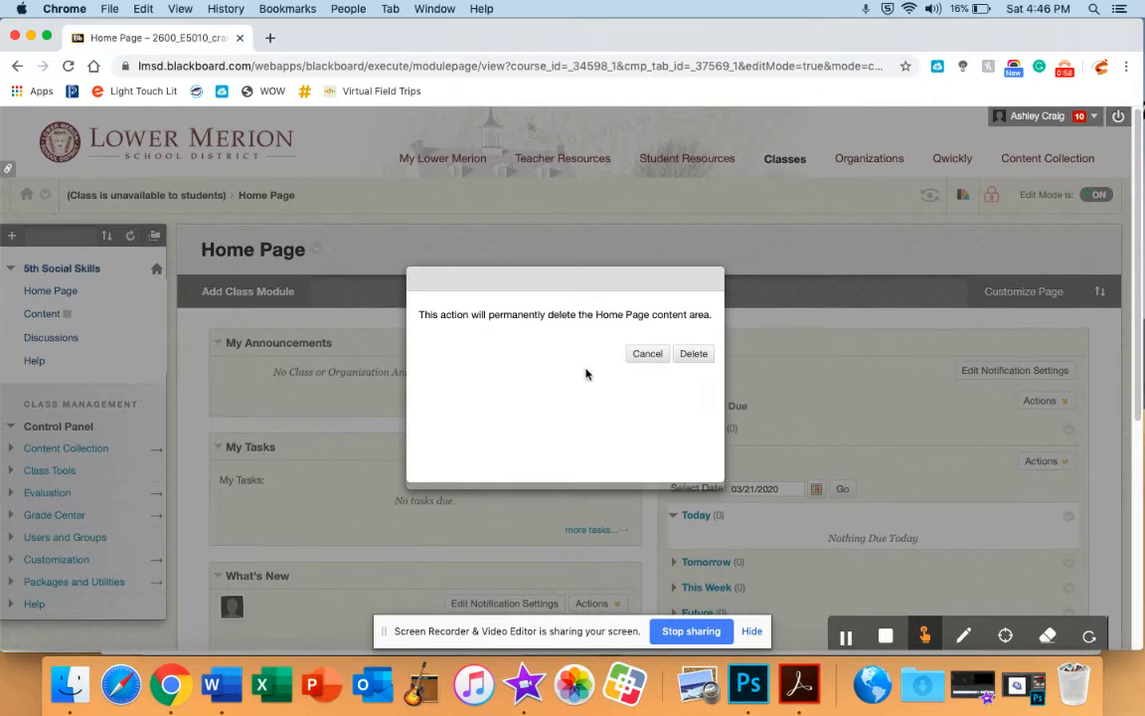
left_click(694, 355)
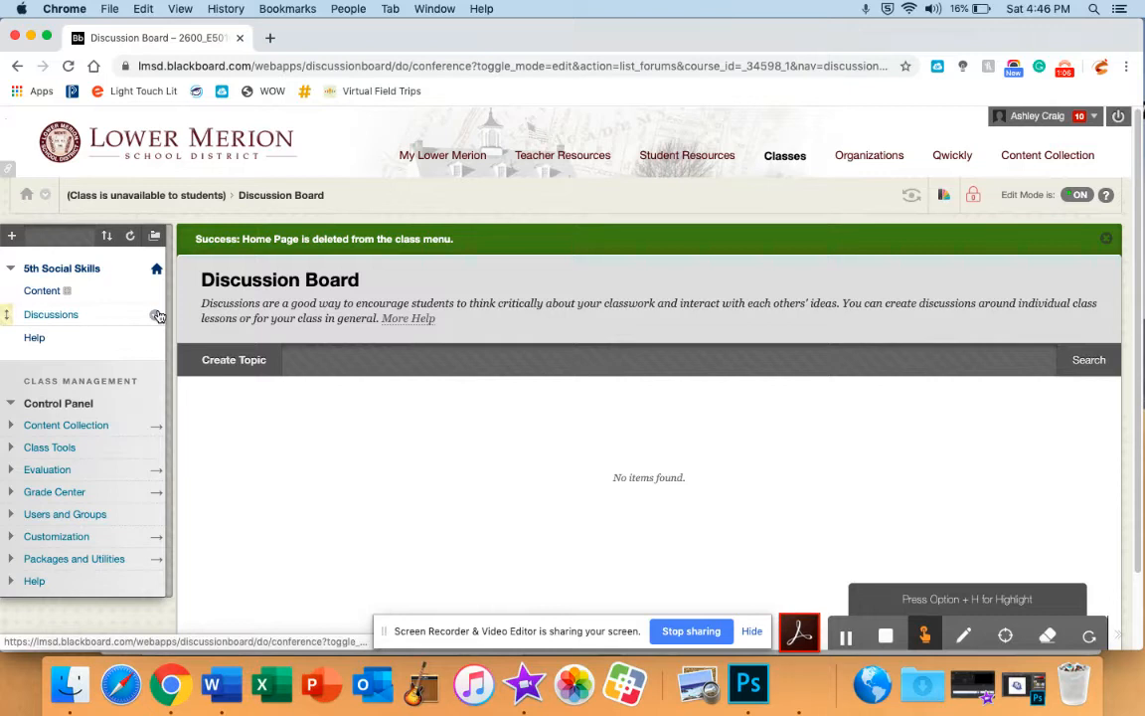
Step: Rename the Content link in the class menu to "Welcome to 5C"
left_click(80, 296)
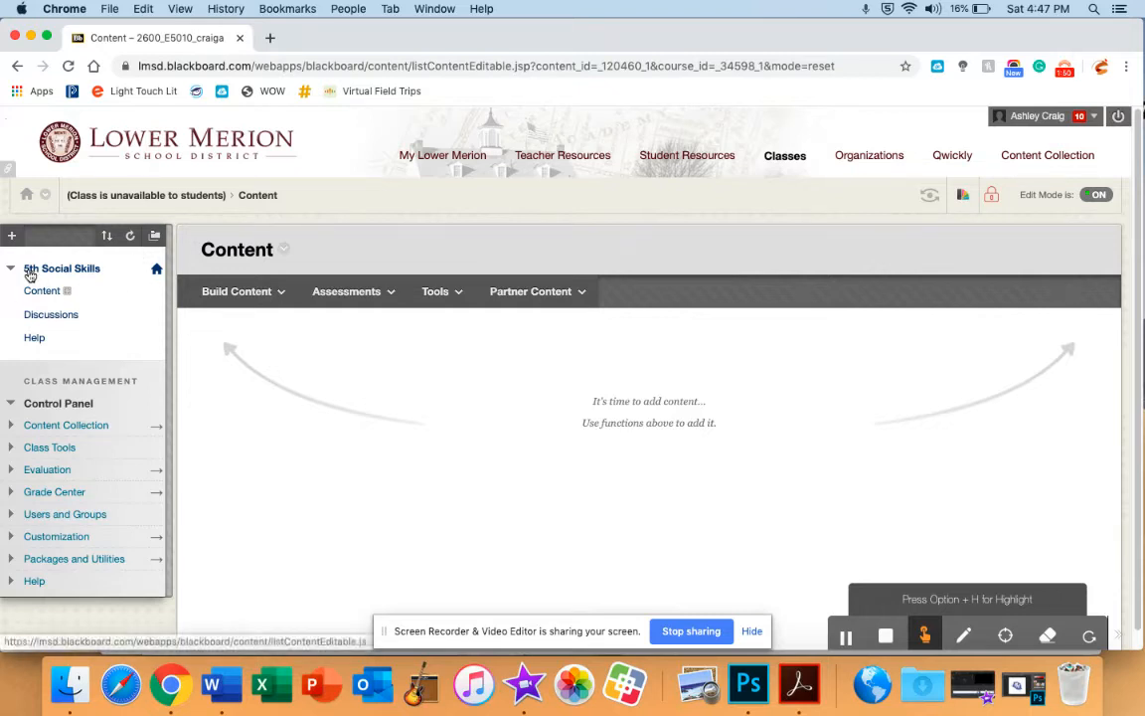
mouse_move(199, 293)
left_click(154, 292)
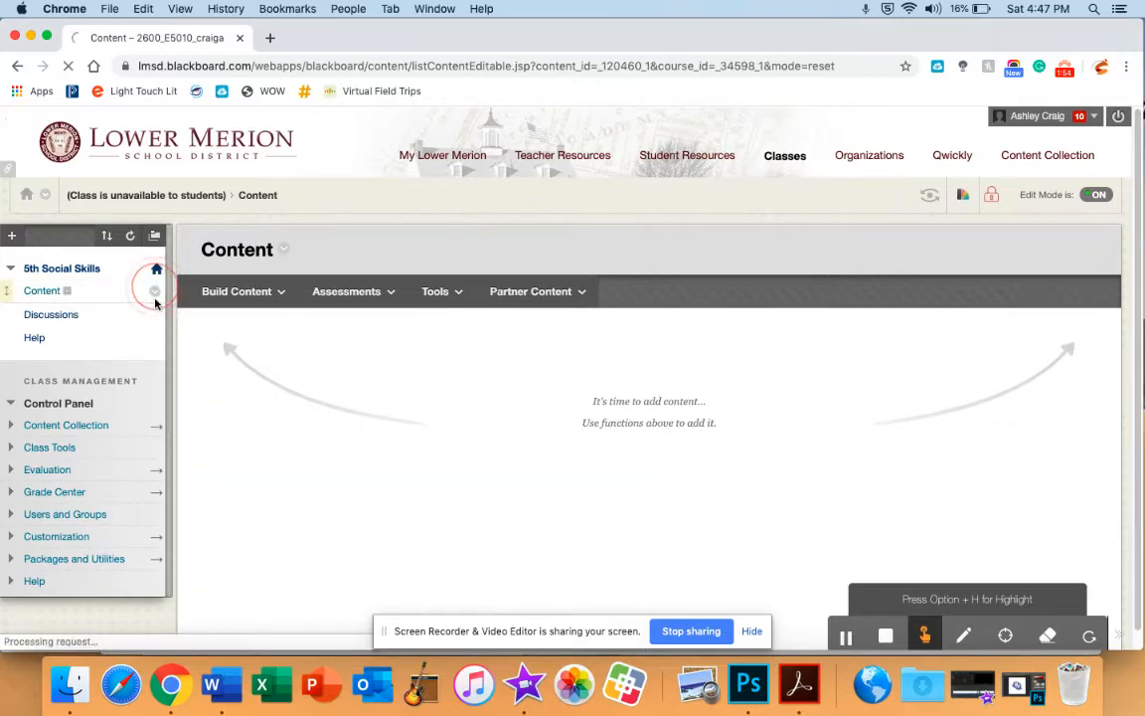
left_click(155, 294)
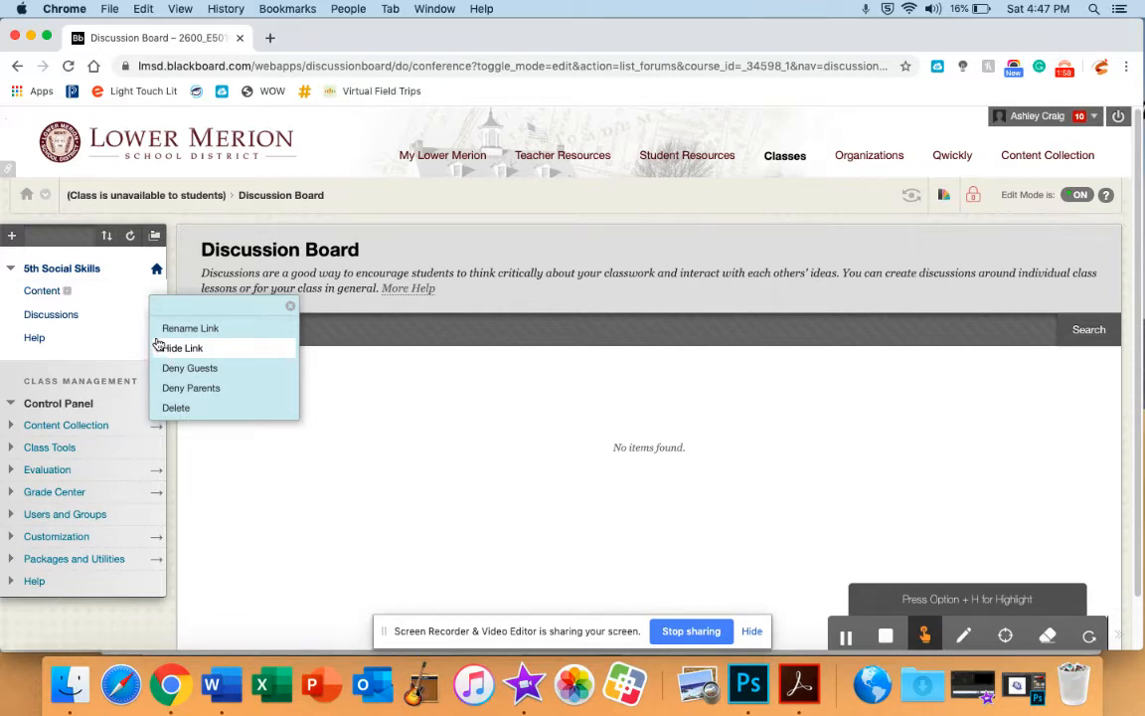
left_click(169, 328)
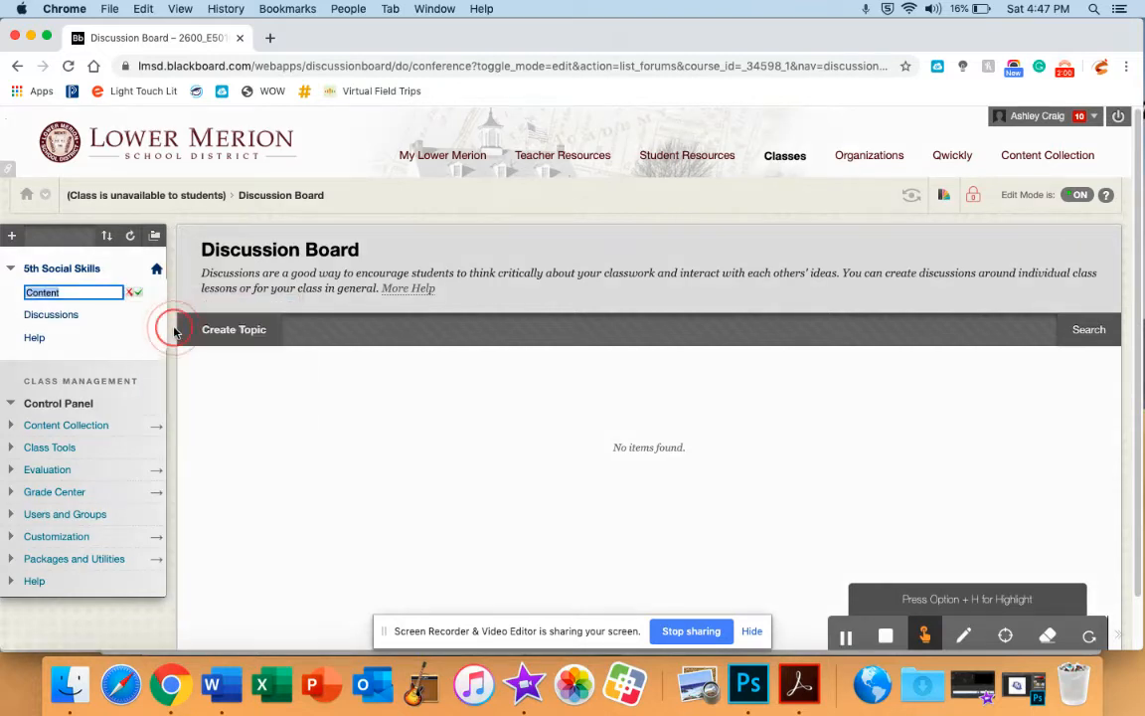
type("Welcom")
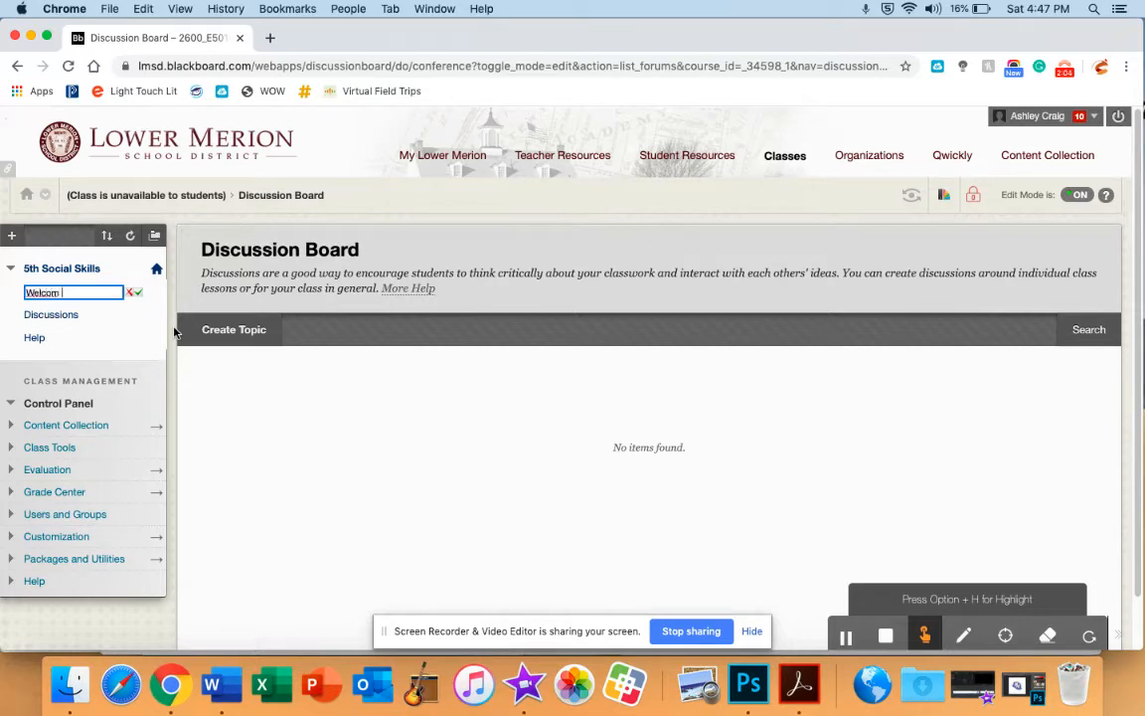
type("e to 5C")
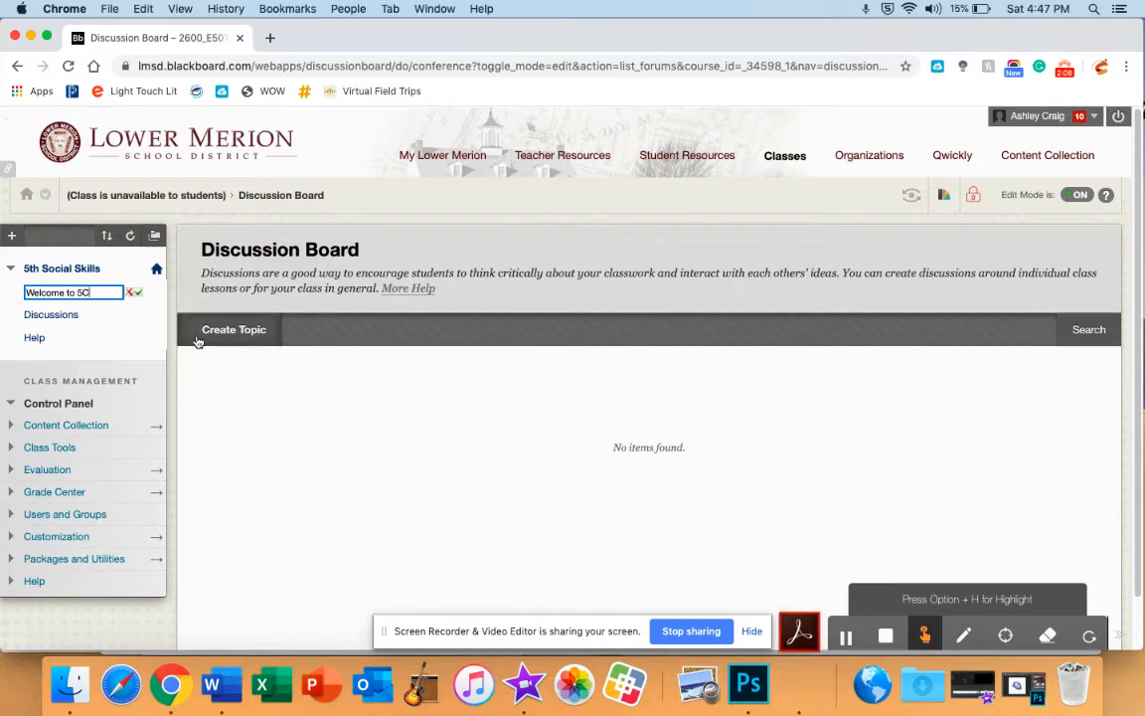
left_click(139, 292)
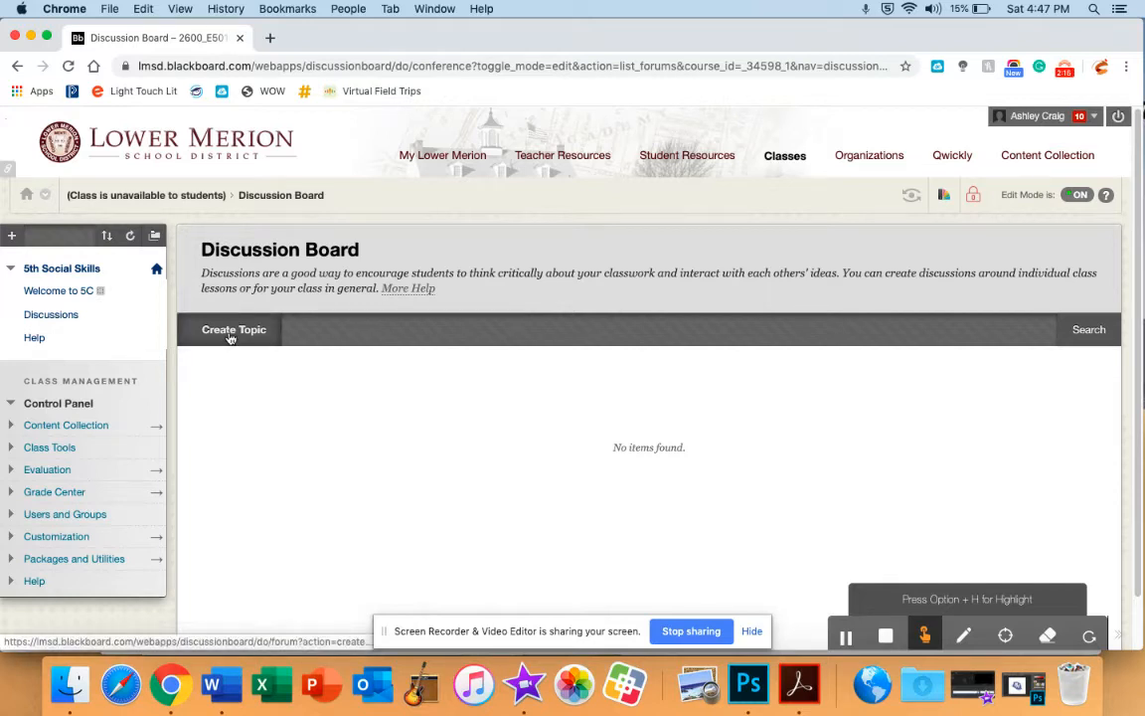
Step: Start a new content item in the Welcome to 5C area and name it "Welcome to 5C"
left_click(64, 292)
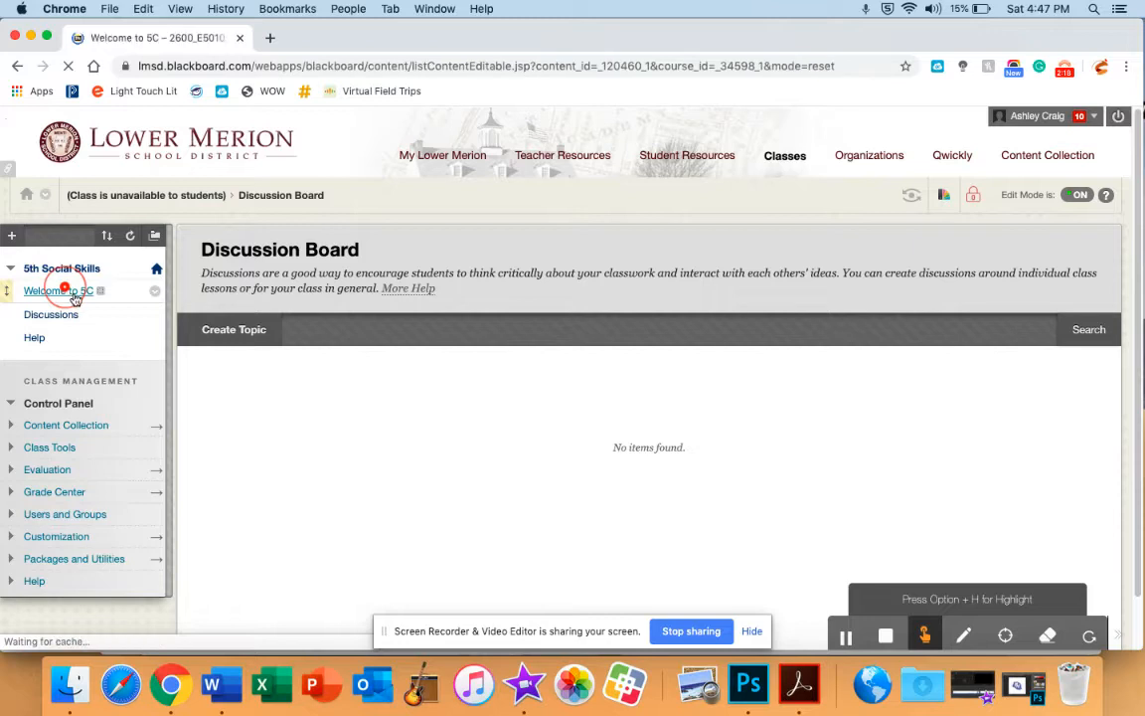
left_click(256, 293)
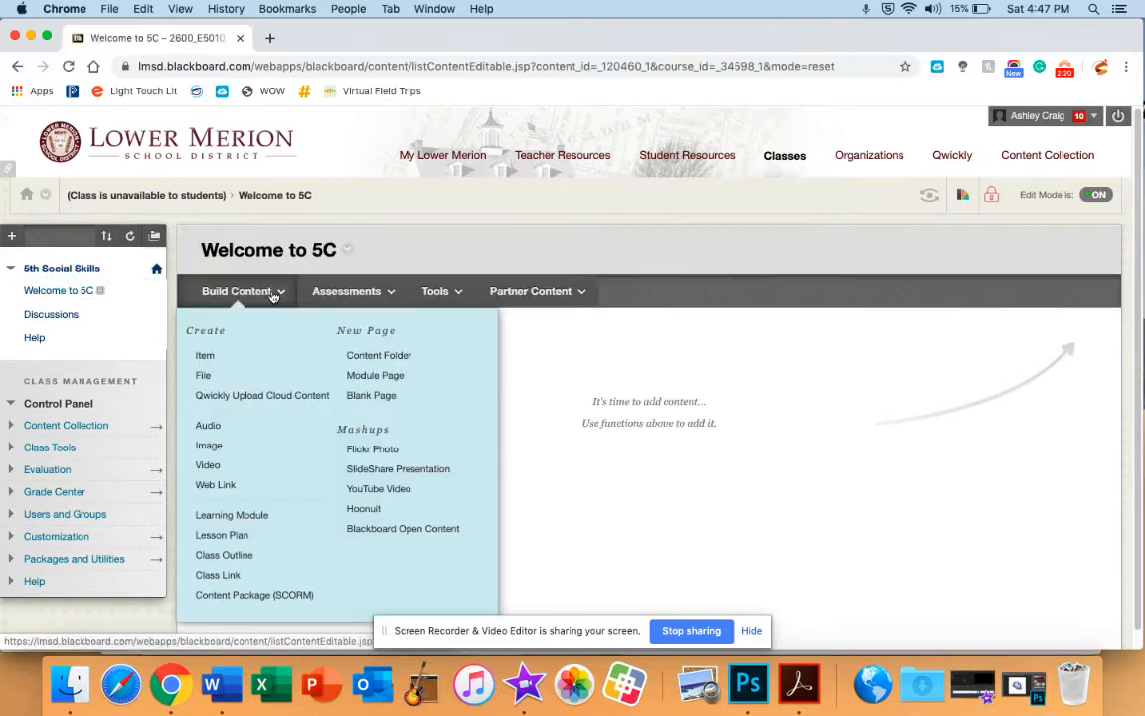
left_click(215, 357)
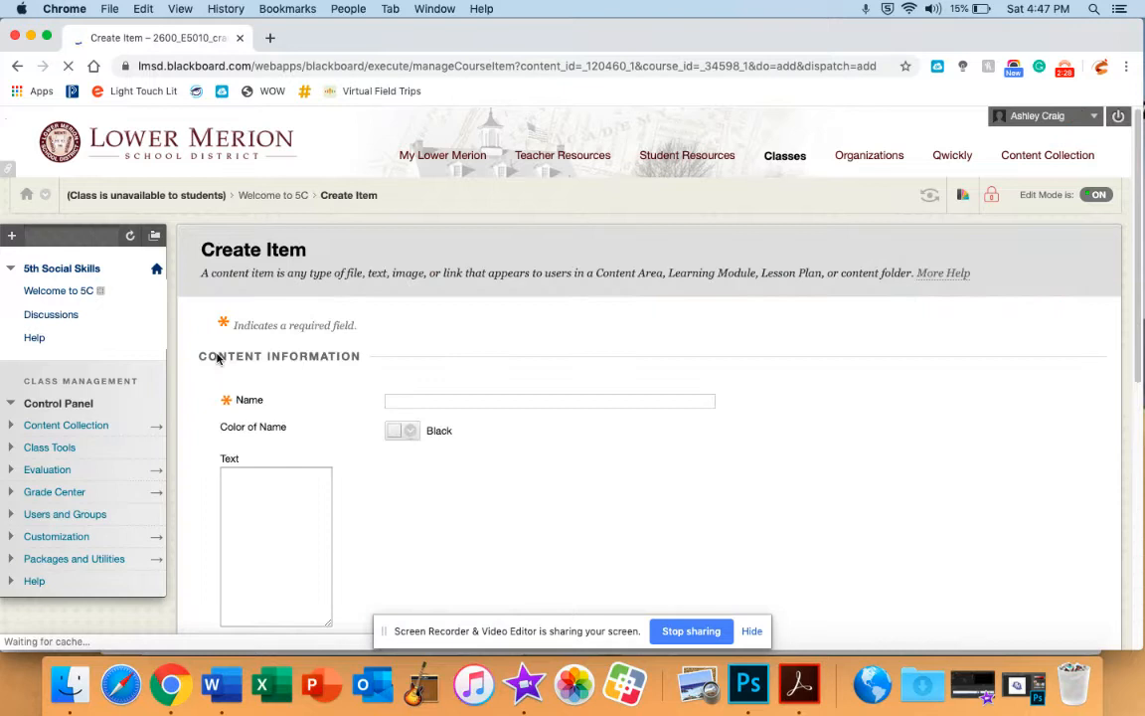
left_click(415, 403)
type("Welcome to 5C")
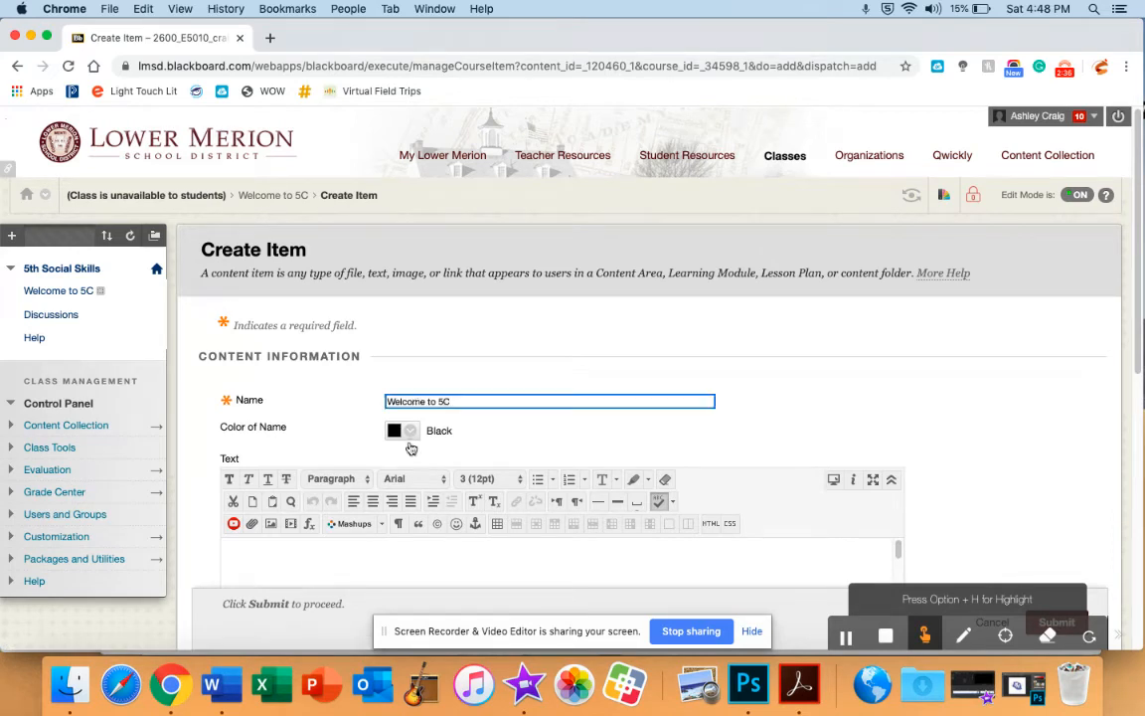
Step: Write "Write your welcome message here." as the item's body text and start a new line below it
scroll(416, 403, "down", 3)
left_click(423, 429)
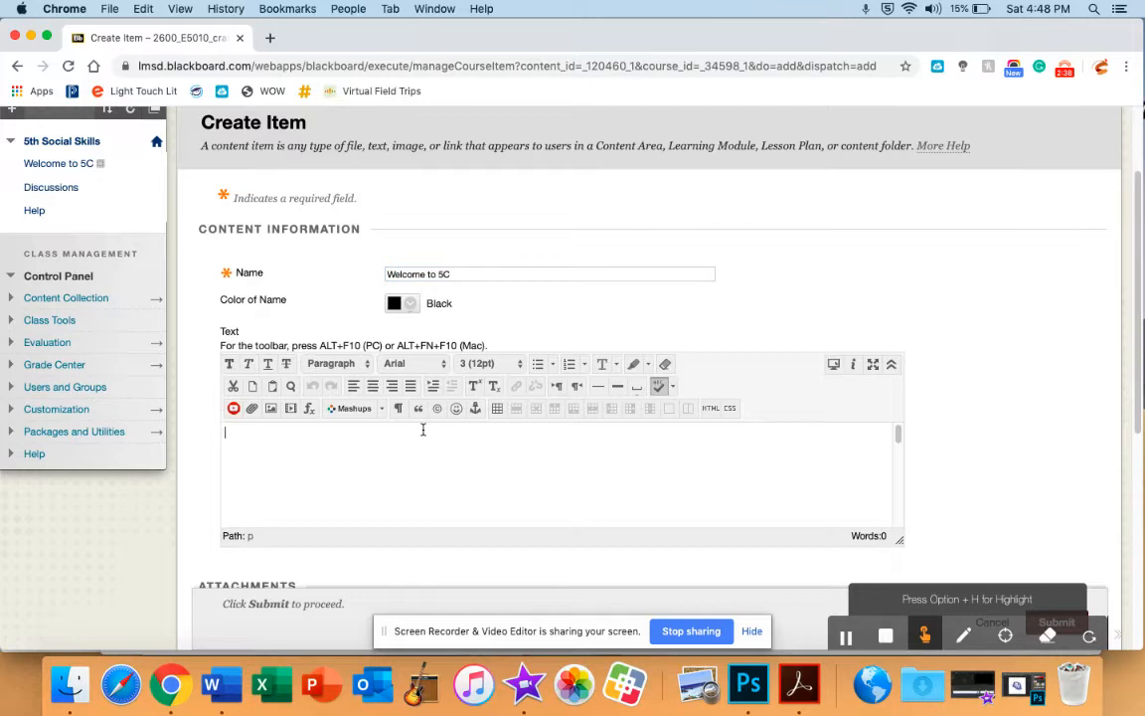
type("Write your w")
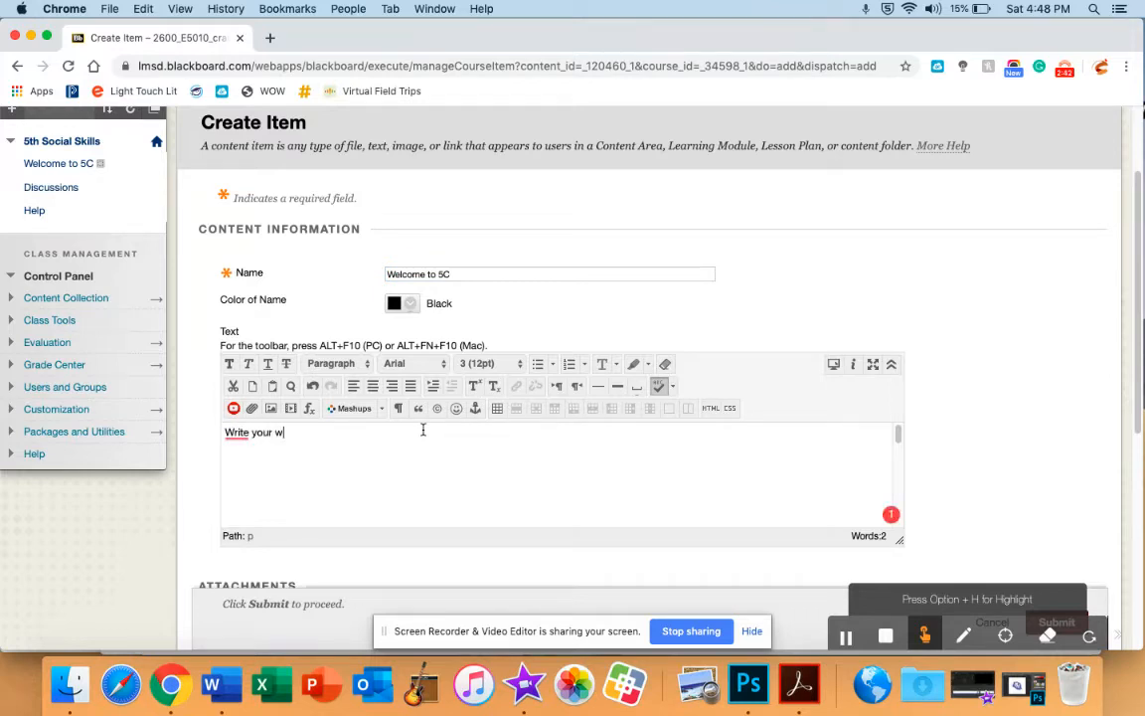
type("elcome messge here")
key("BackSpace")
key("BackSpace")
key("BackSpace")
key("BackSpace")
key("BackSpace")
key("BackSpace")
key("BackSpace")
type("age here.")
key("Return")
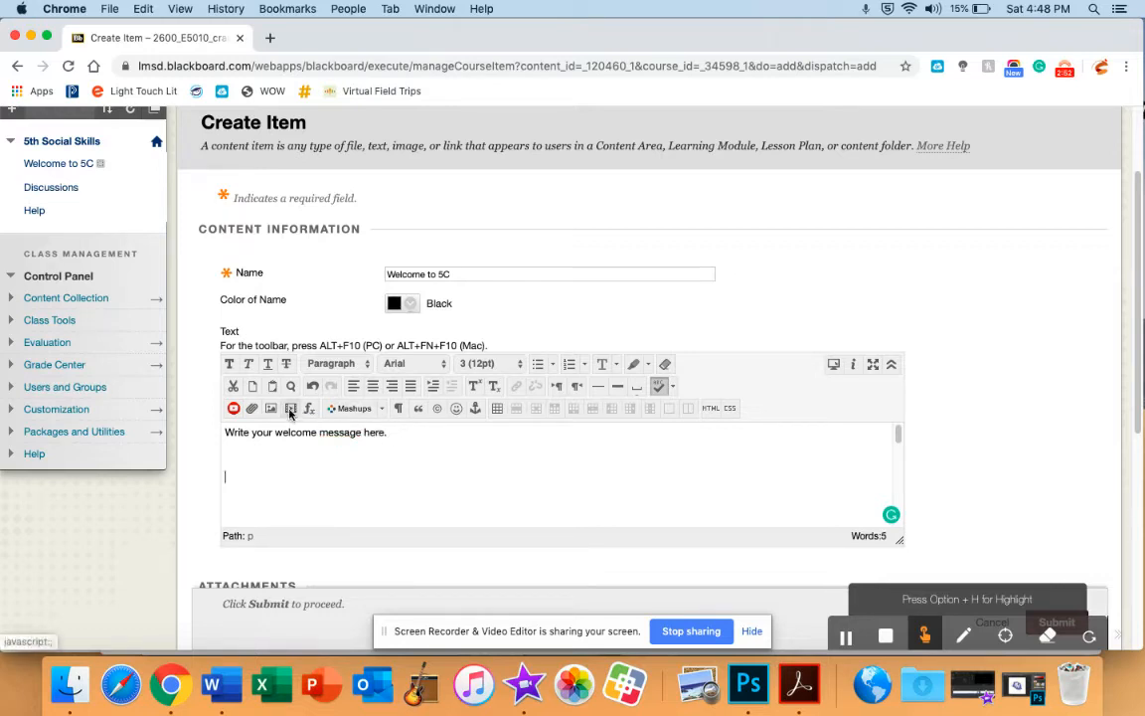
Step: Insert the 404×251 screen shot from the computer's Desktop below the welcome message, without an image description
left_click(270, 409)
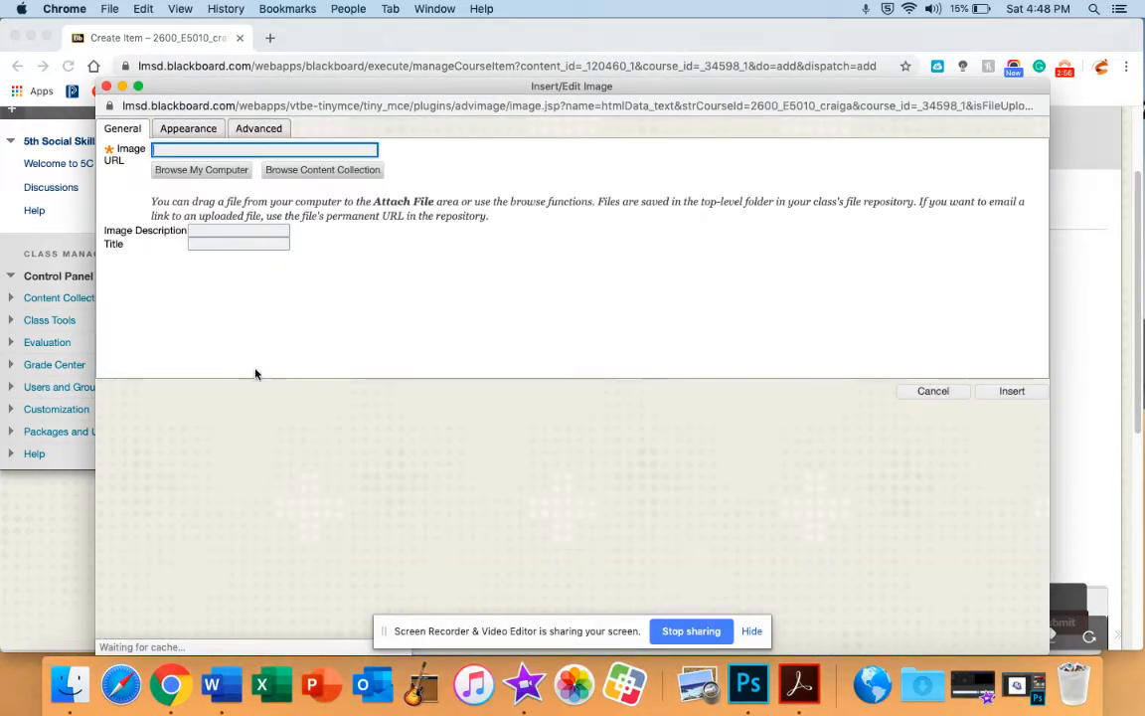
left_click(192, 174)
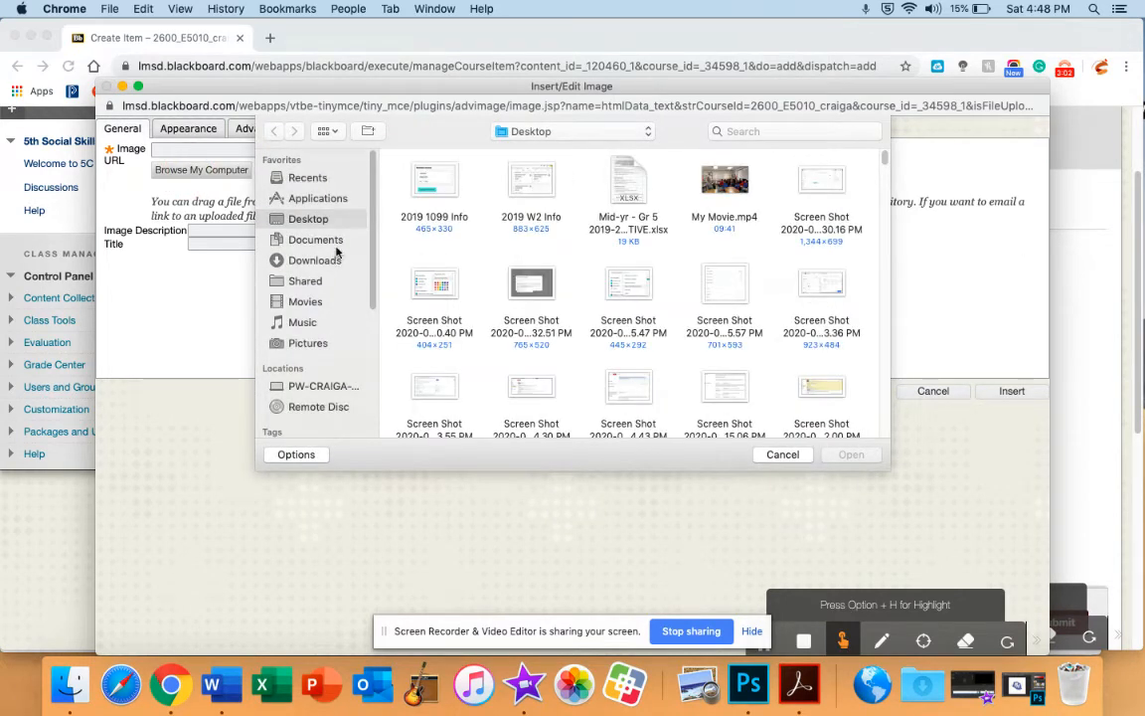
left_click(428, 289)
left_click(857, 454)
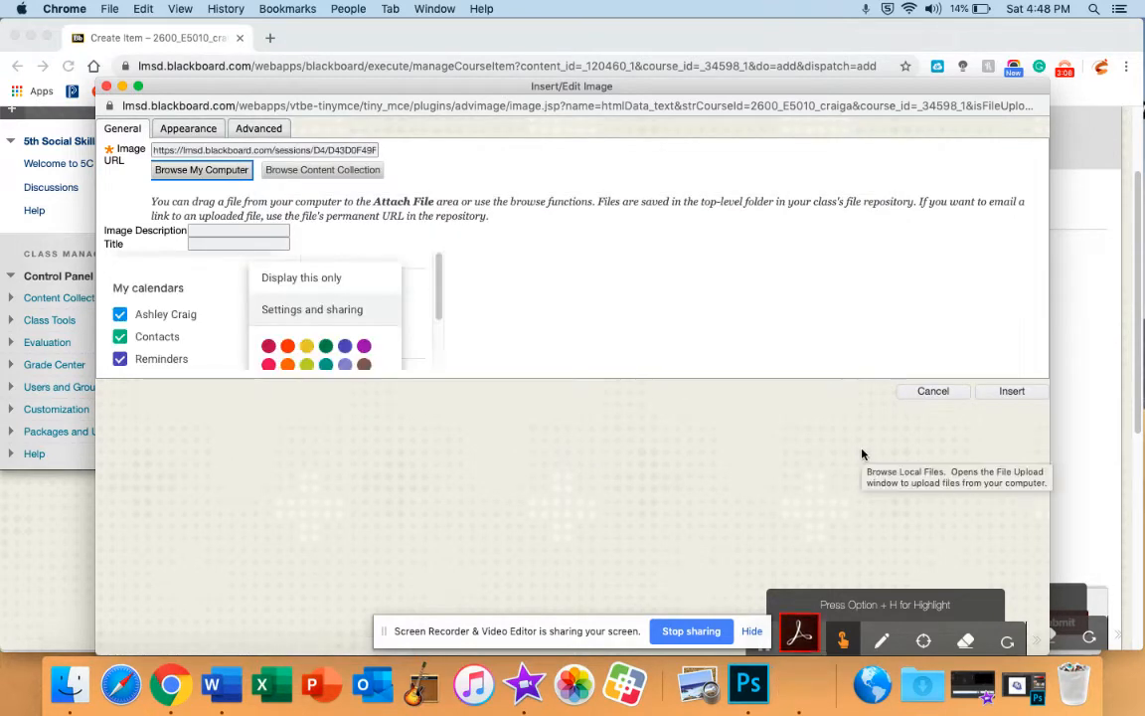
scroll(332, 358, "down", 4)
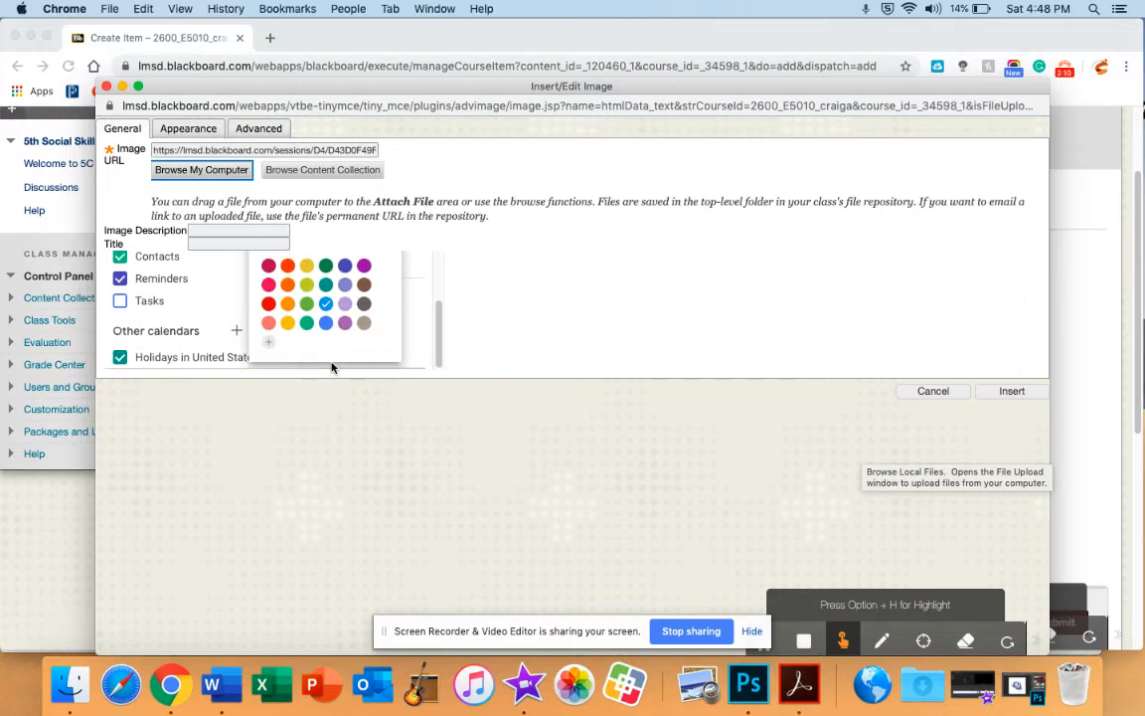
scroll(332, 366, "up", 3)
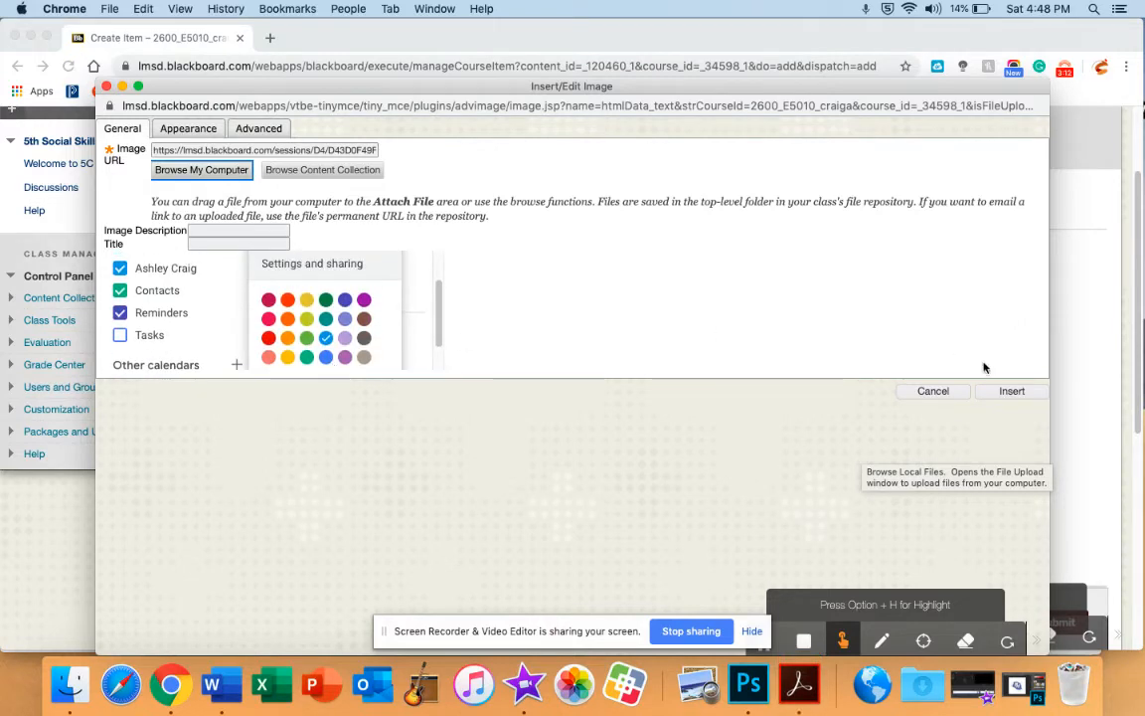
left_click(994, 397)
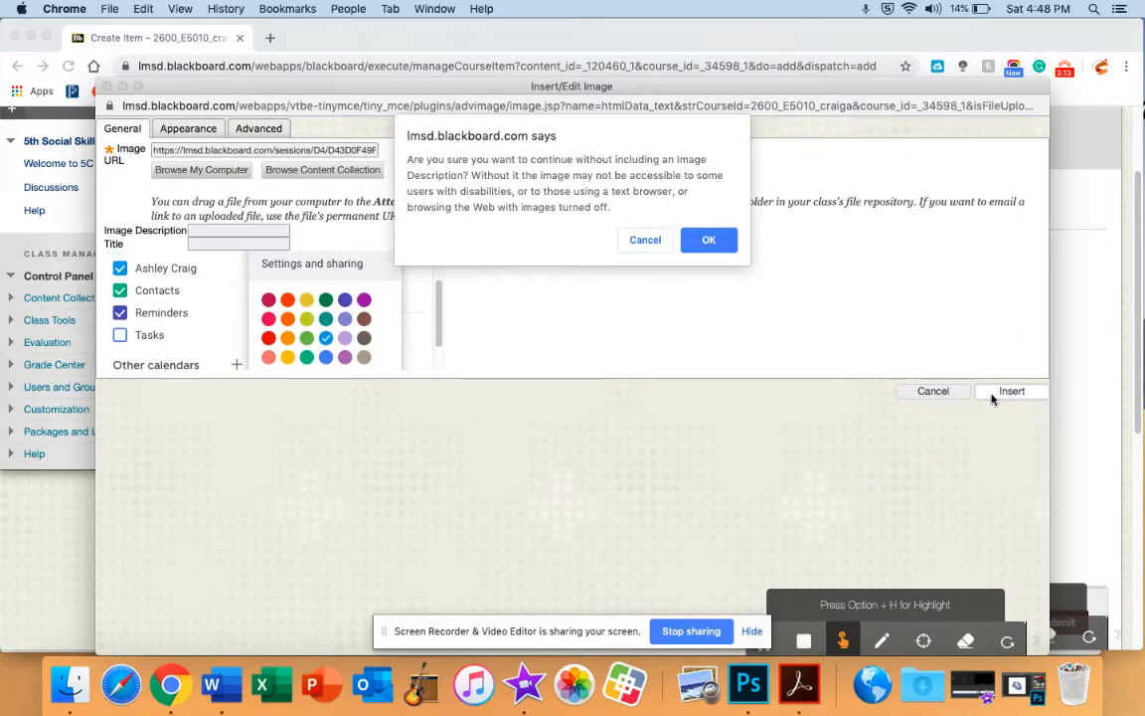
left_click(708, 242)
Step: Center the inserted screen shot in the item's text
scroll(488, 489, "down", 4)
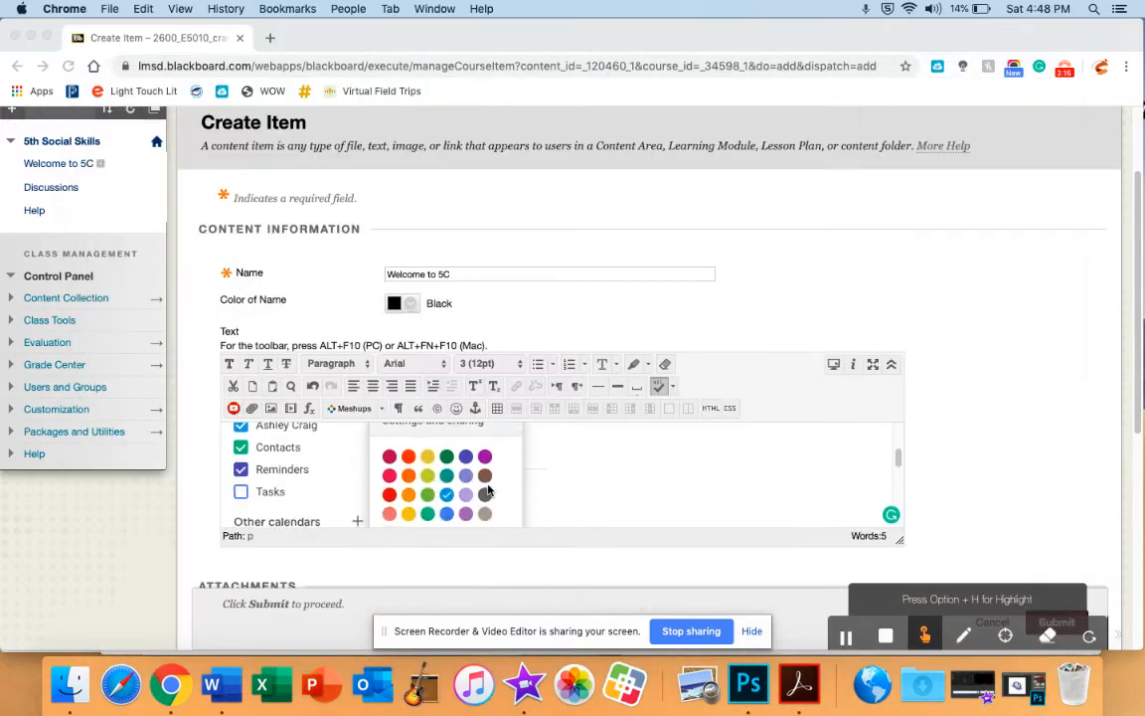
scroll(488, 489, "up", 1)
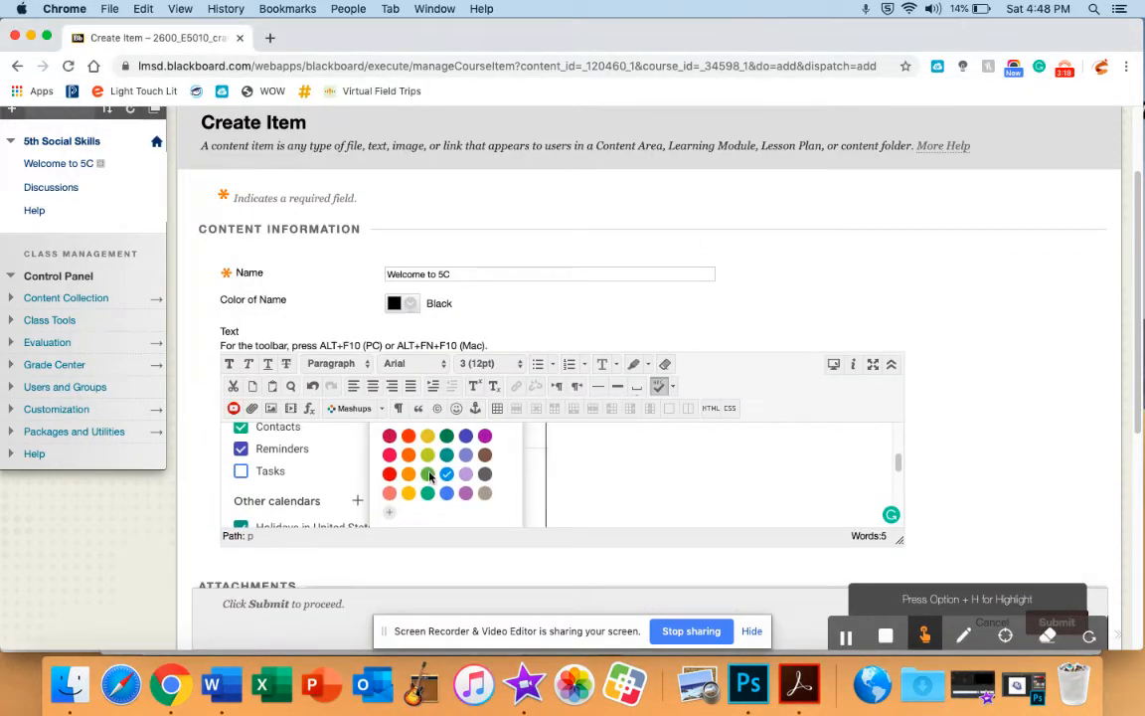
left_click(566, 485)
scroll(491, 498, "down", 3)
scroll(514, 497, "up", 2)
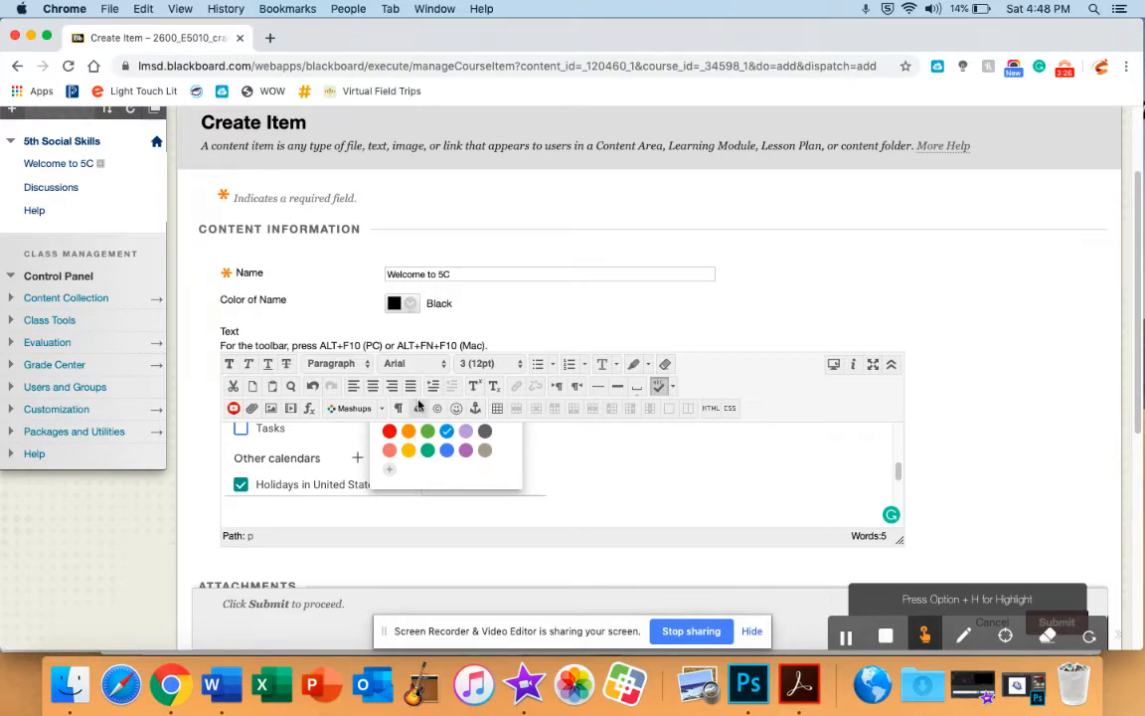
left_click(372, 386)
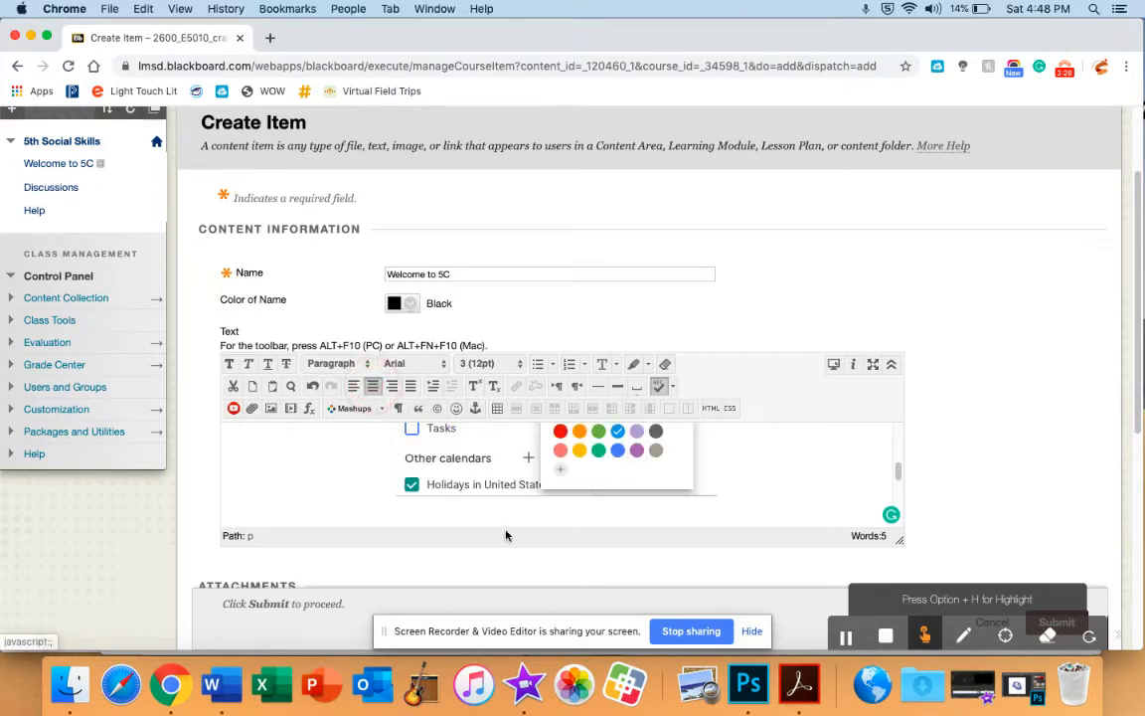
Step: Format the welcome message line as bold, centered text at size 5 (18pt)
scroll(494, 524, "up", 3)
left_click_drag(406, 432, 215, 386)
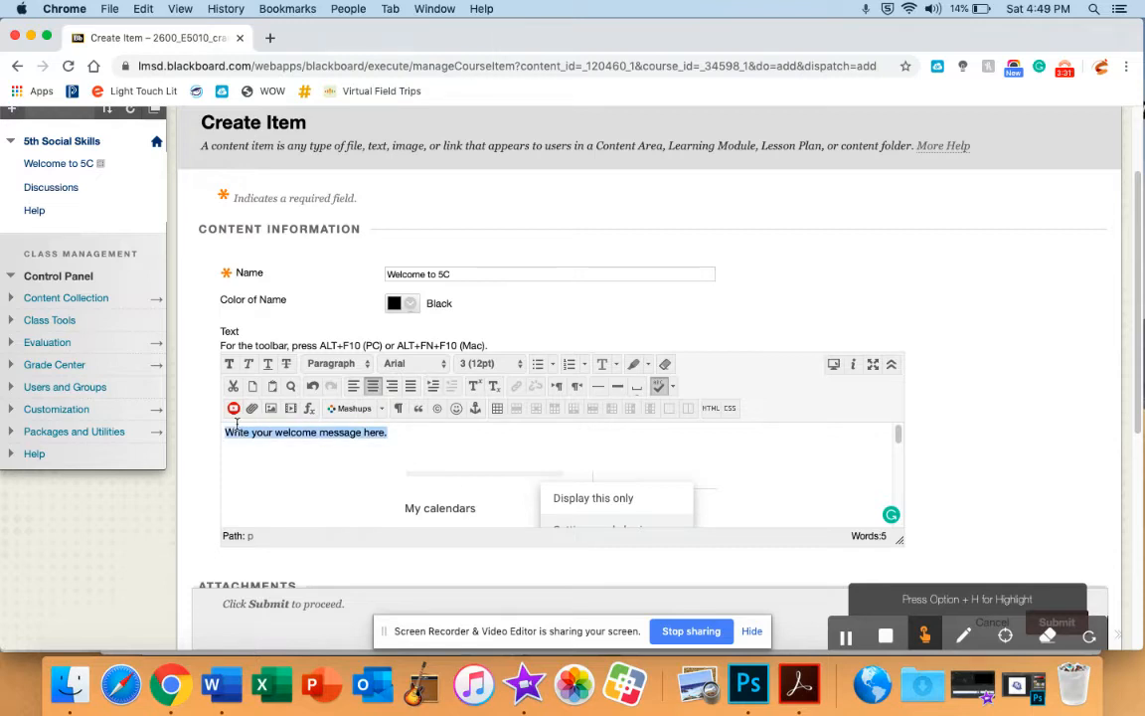
left_click(230, 365)
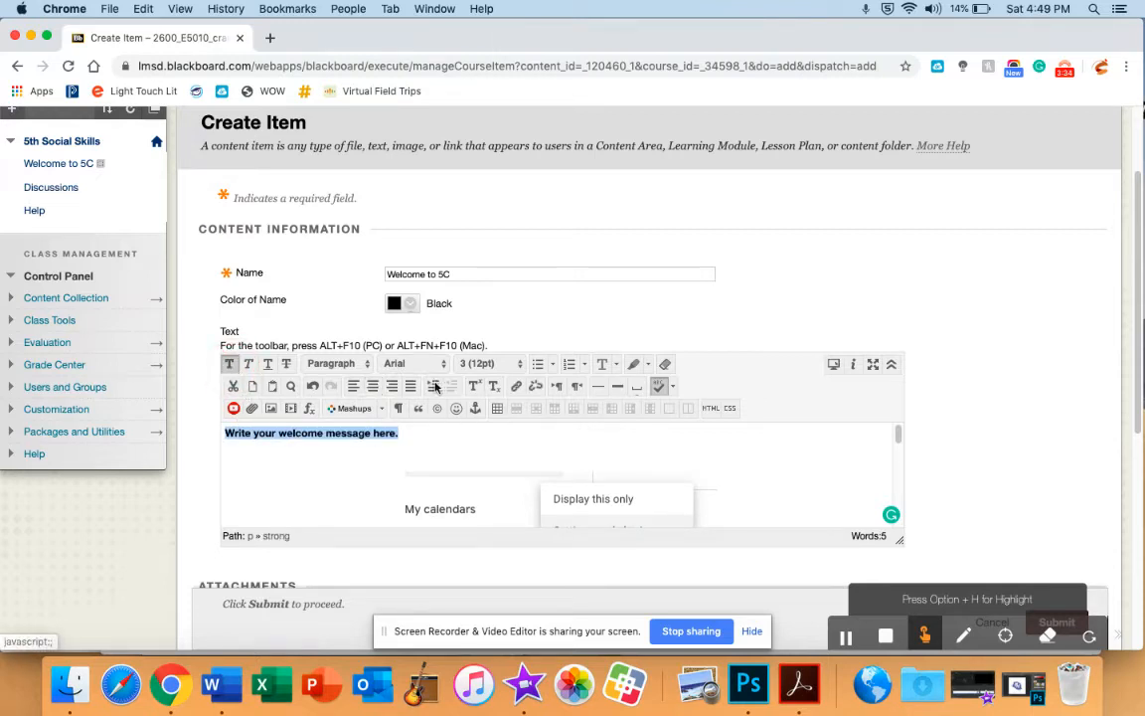
left_click(372, 388)
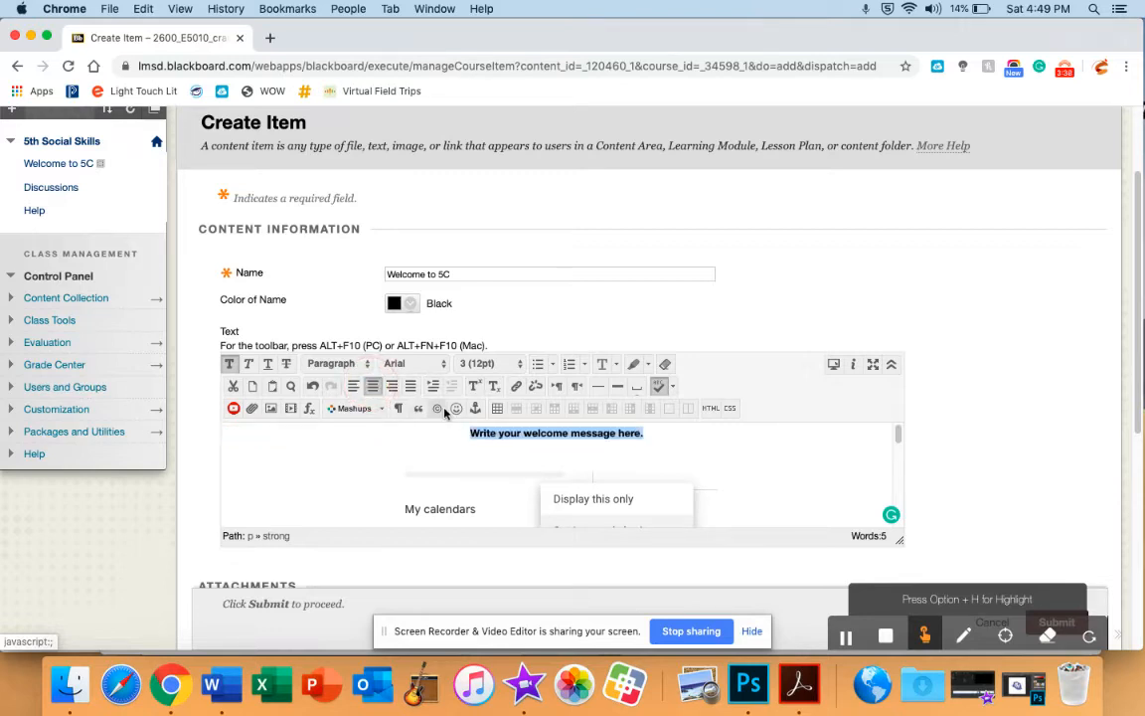
left_click(503, 365)
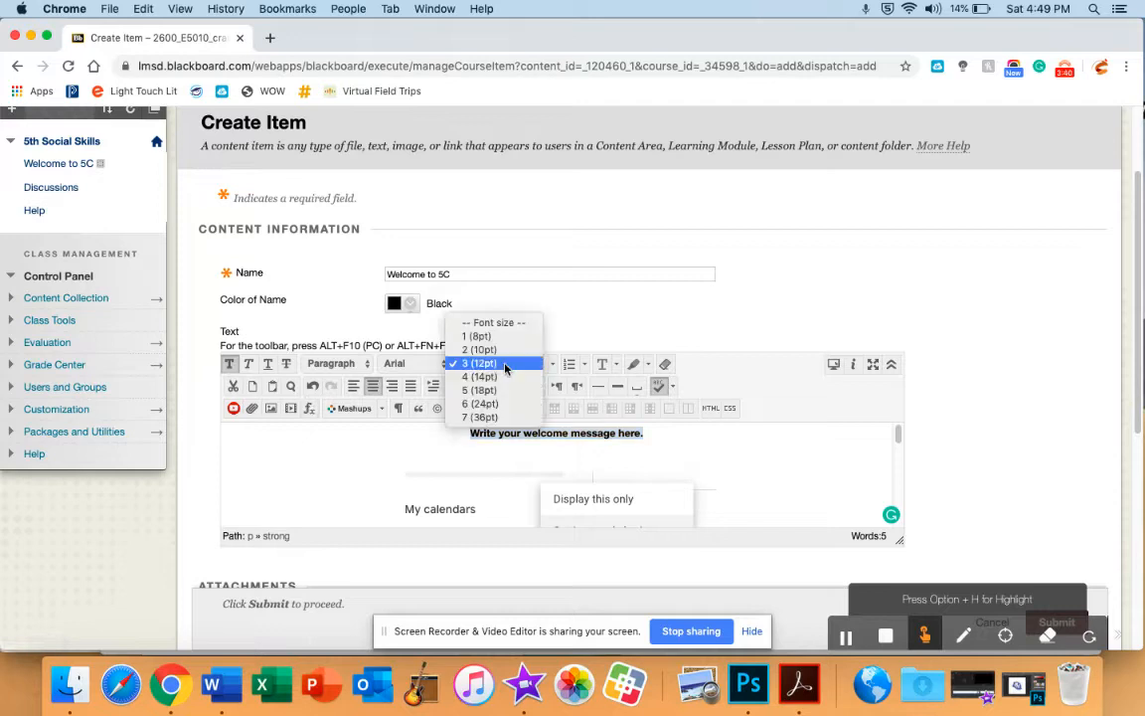
left_click(499, 397)
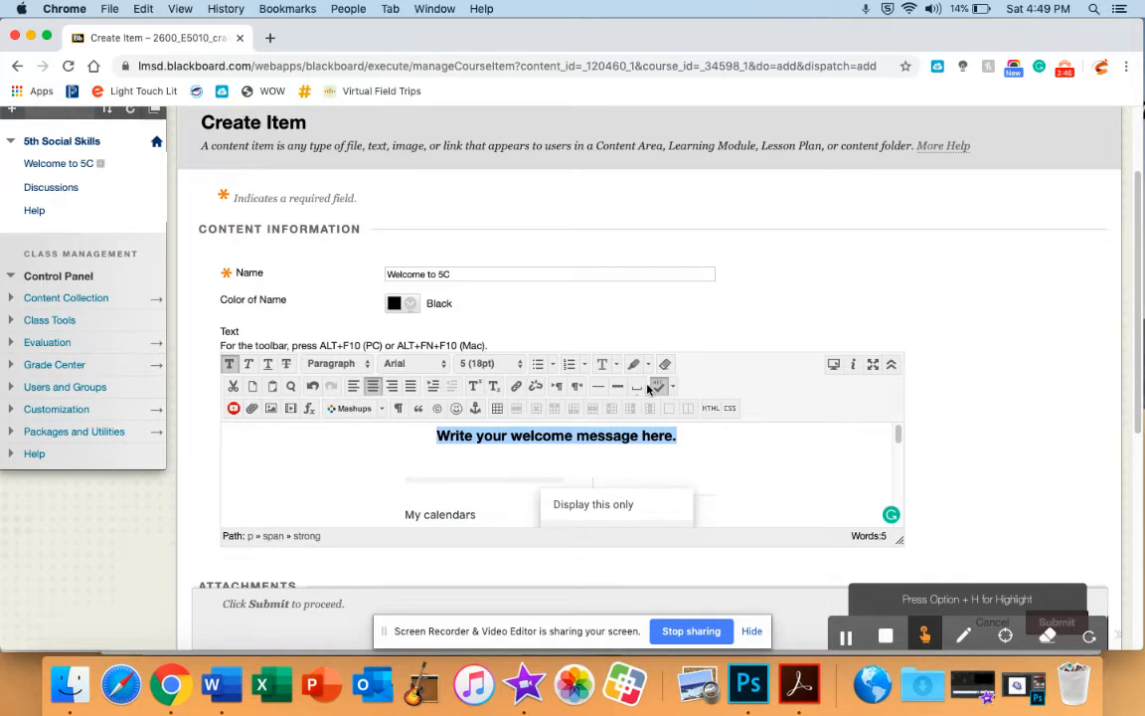
Step: Submit the new Welcome to 5C item and review how it appears on the content page
scroll(647, 388, "down", 3)
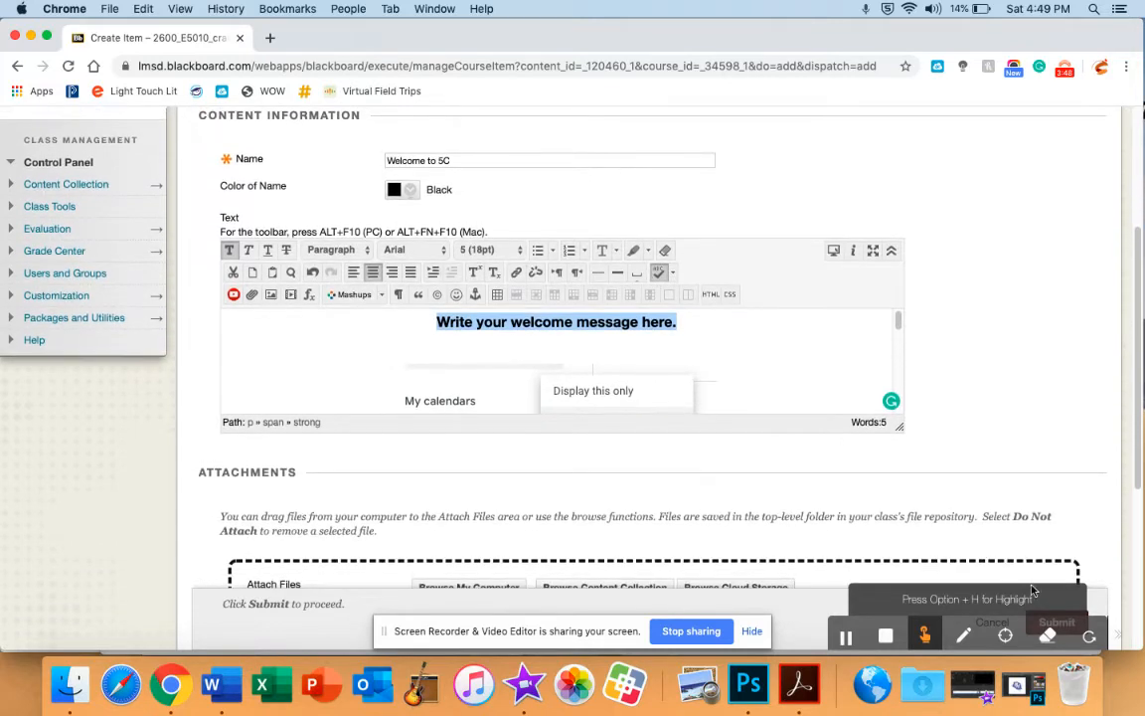
left_click(1082, 617)
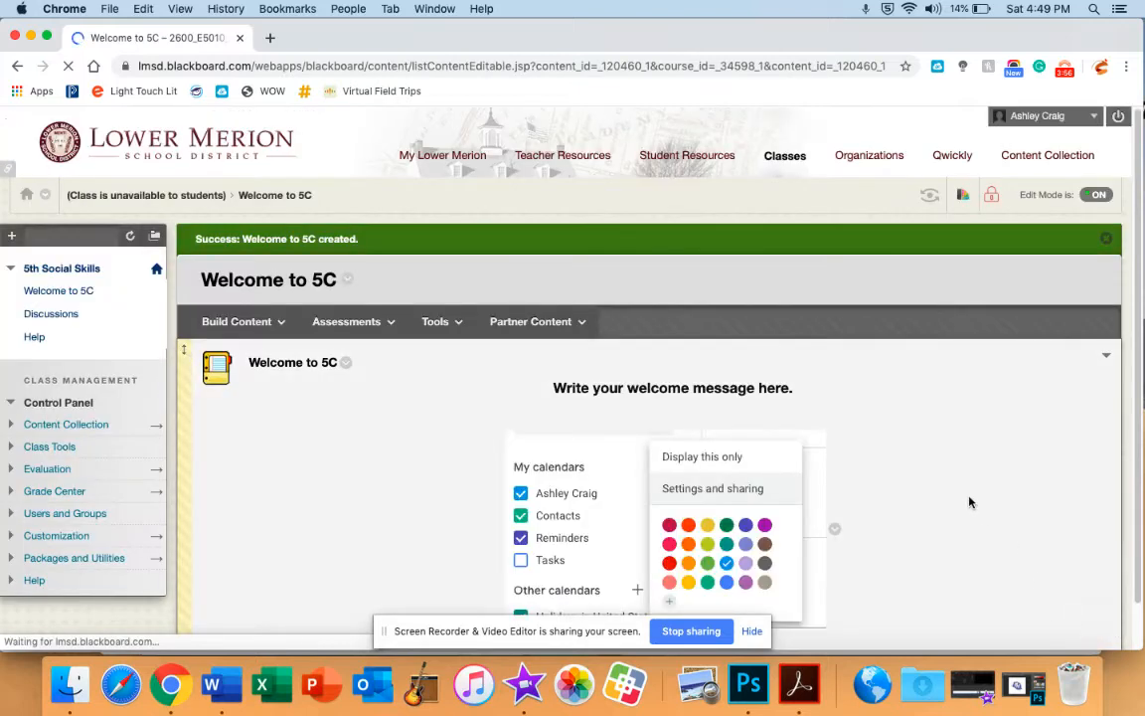
scroll(961, 499, "down", 1)
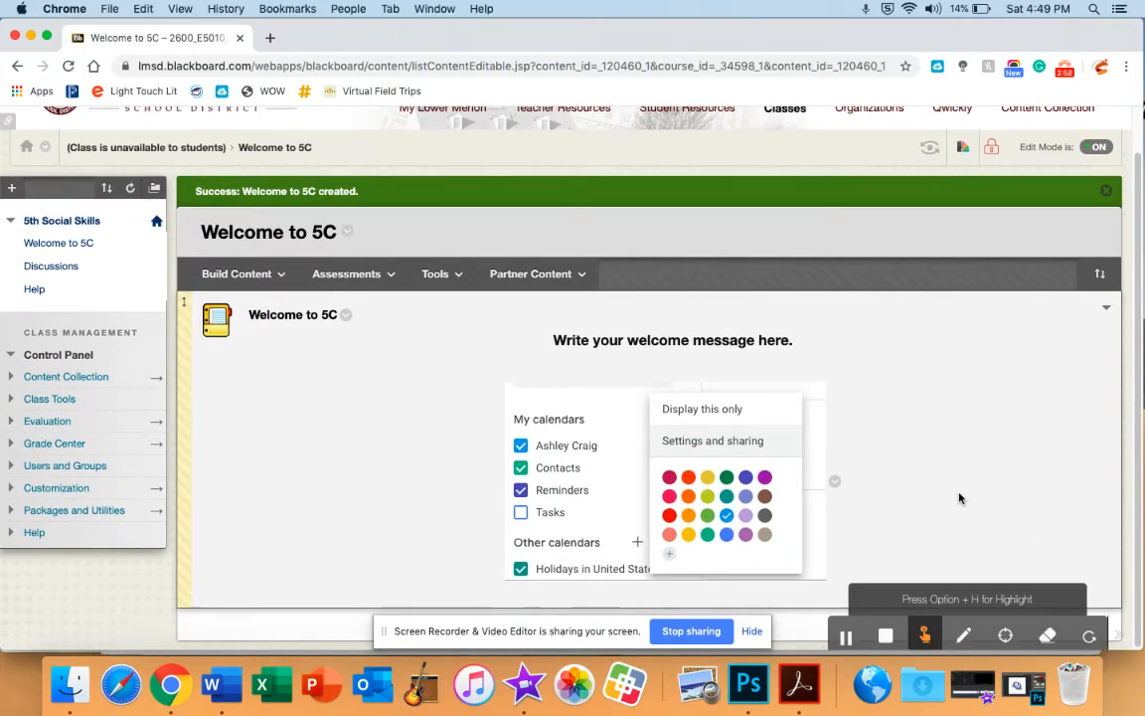
scroll(950, 471, "up", 1)
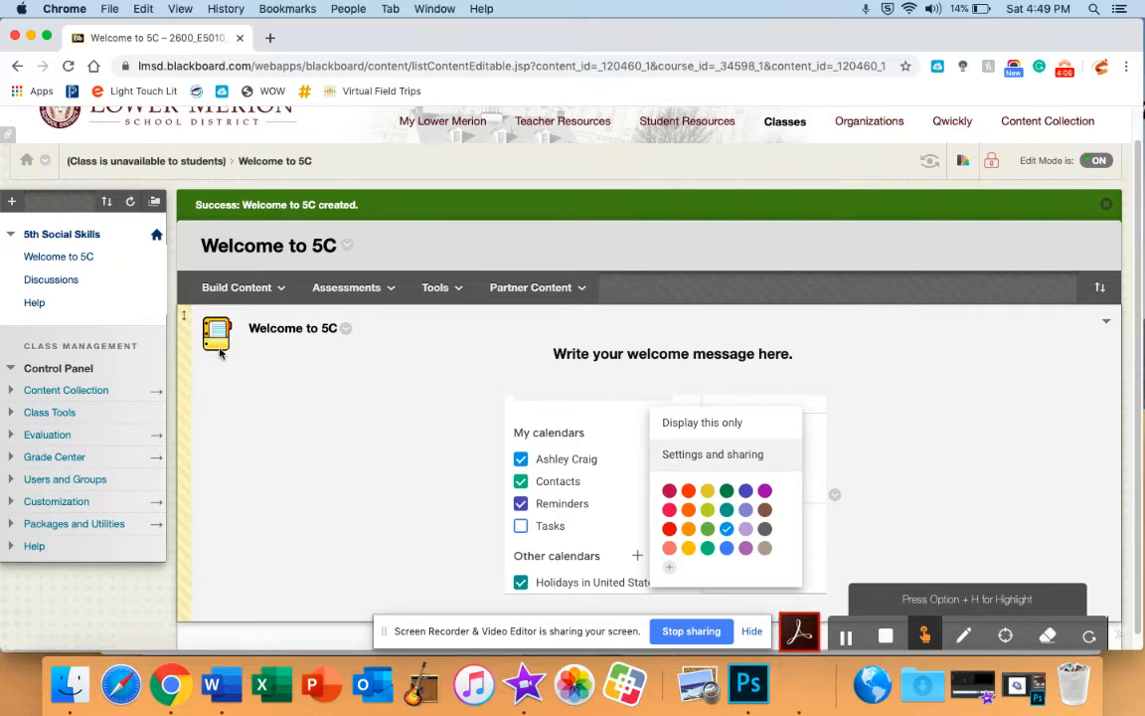
Step: Set the Welcome to 5C content page to show text only, without item icons
left_click(346, 330)
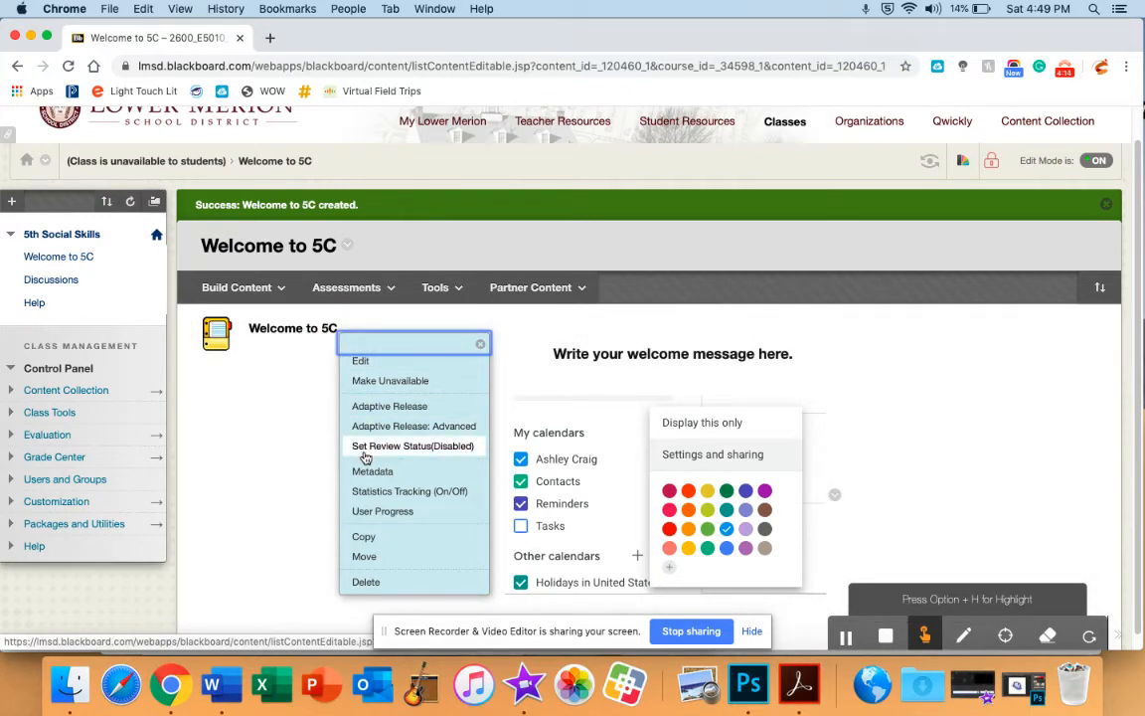
left_click(282, 358)
left_click(347, 246)
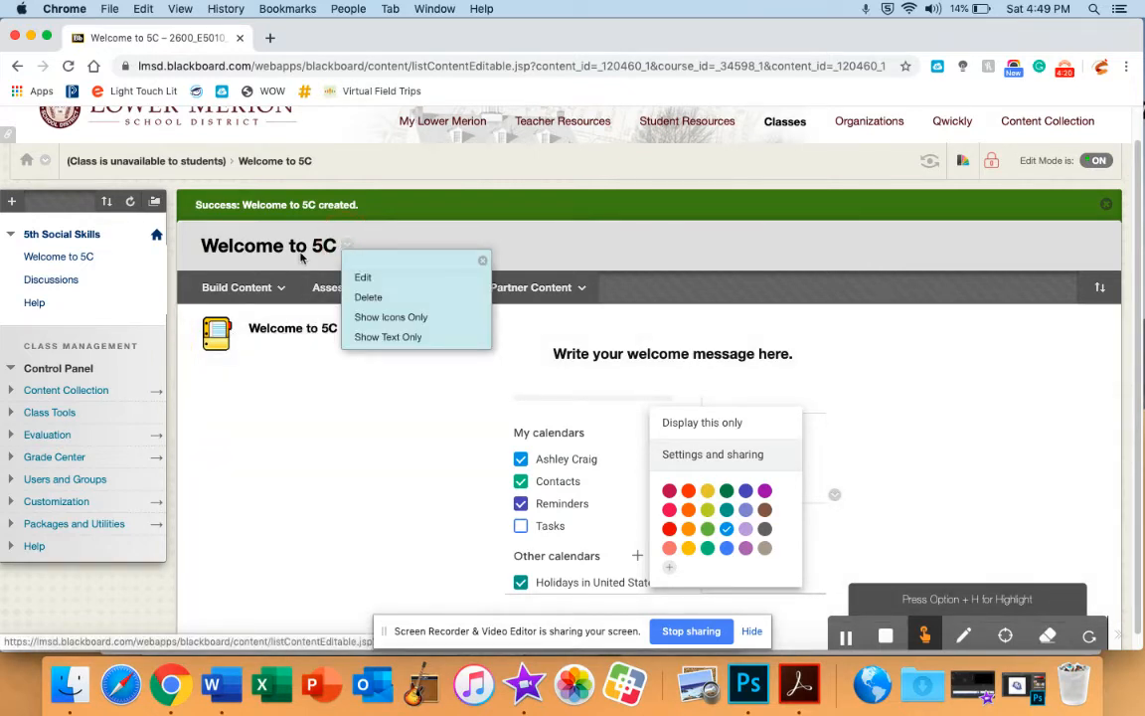
left_click(366, 339)
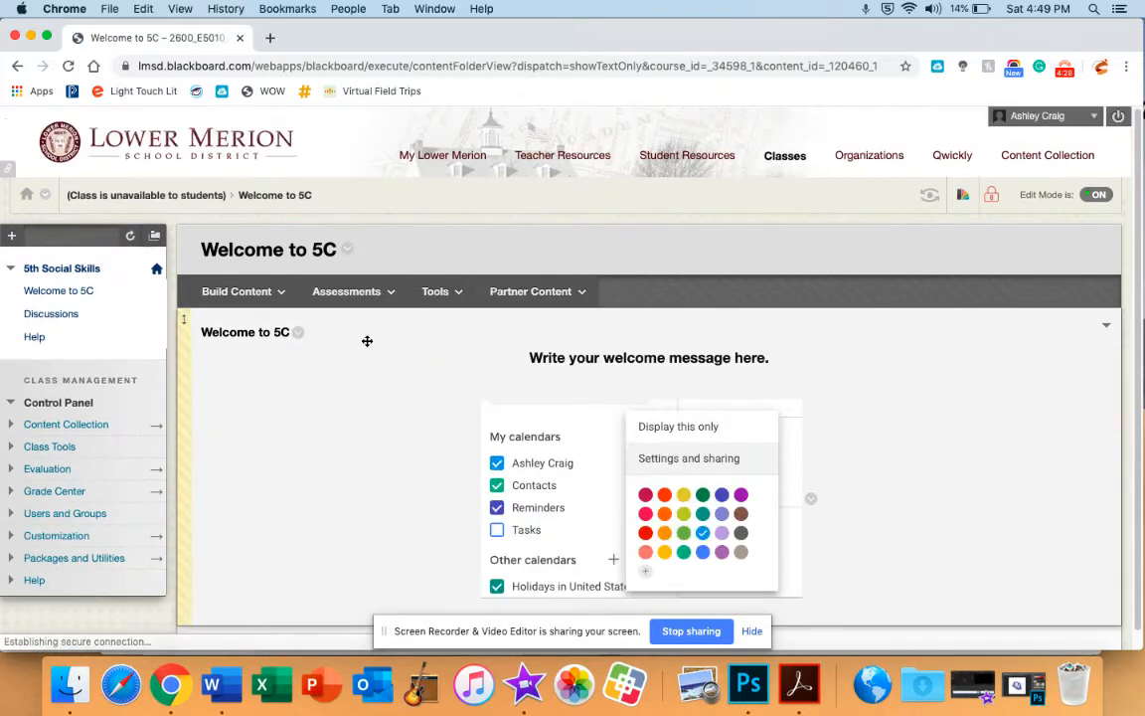
Step: Preview the Welcome to 5C page as a student and exit the preview
scroll(359, 425, "down", 1)
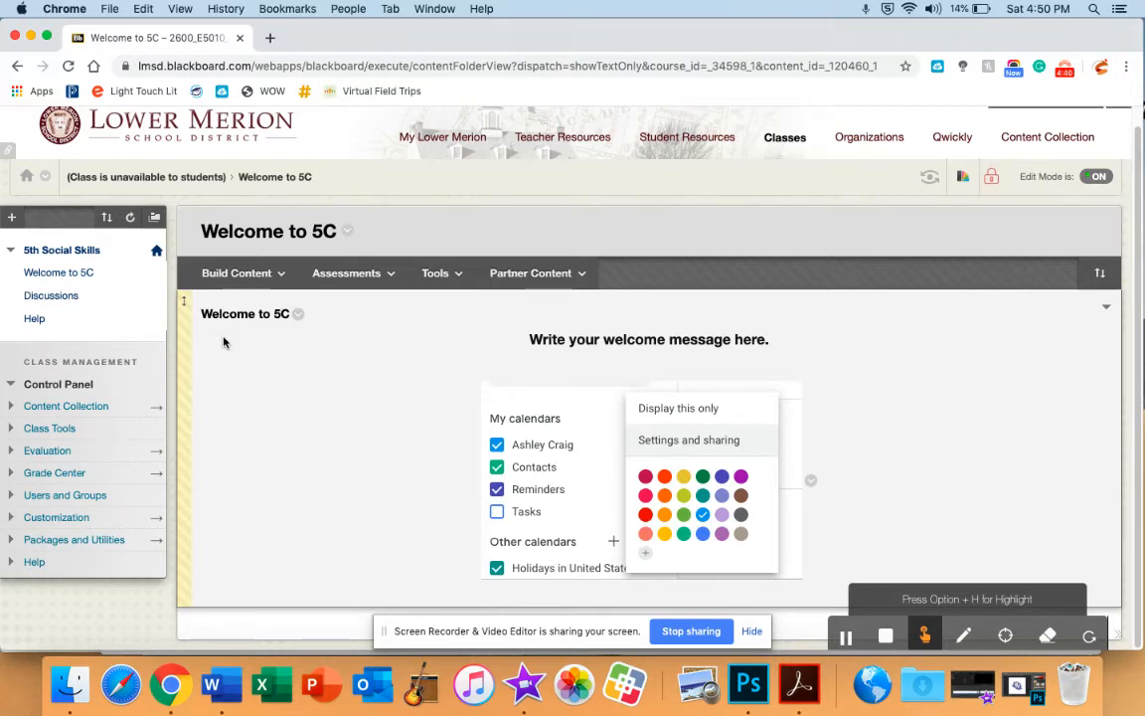
left_click(931, 190)
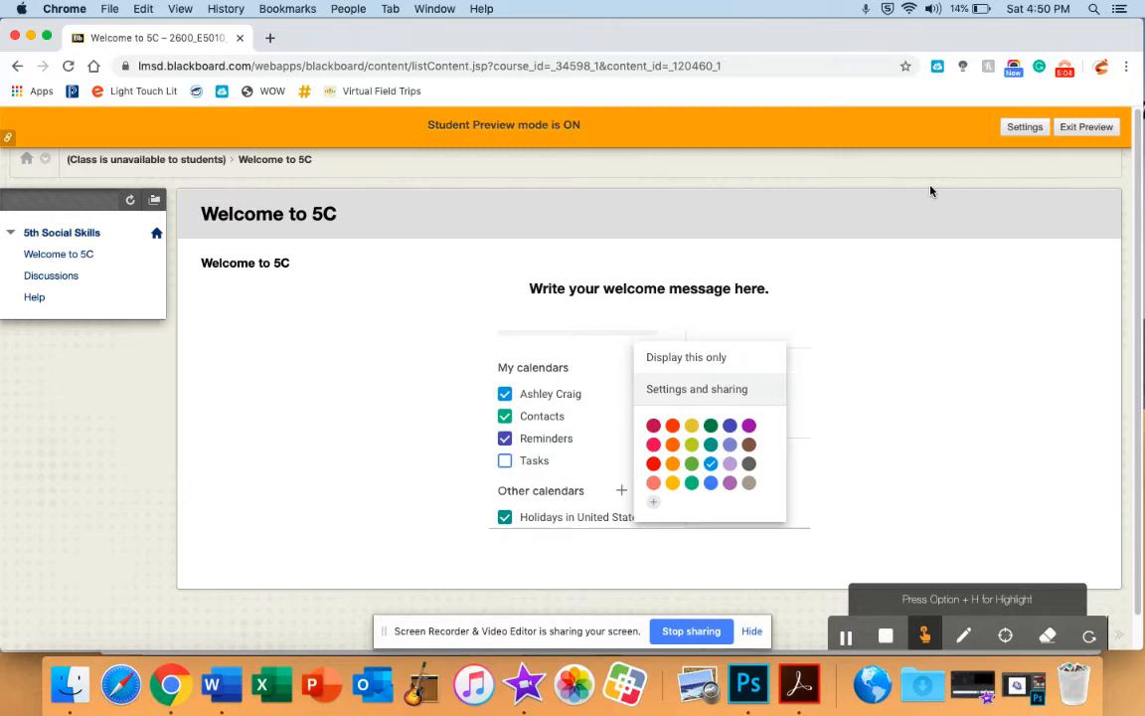
left_click(1101, 128)
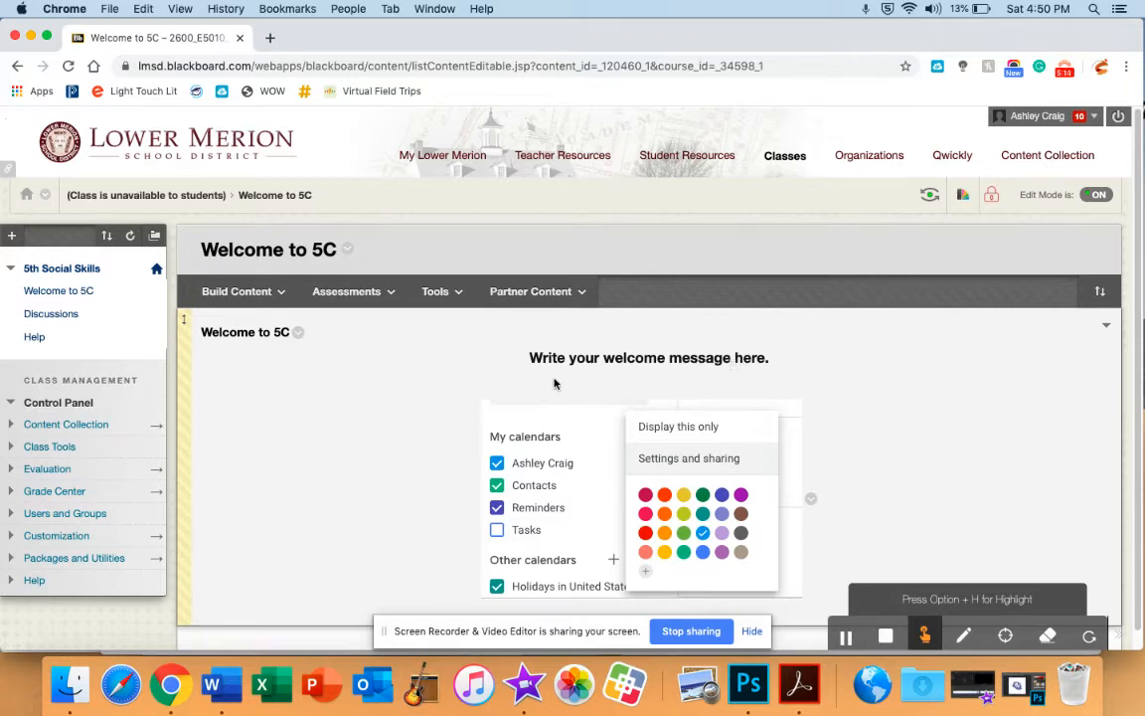
Step: Open the class's Teaching Style customization and find the class entry point setting
scroll(541, 382, "down", 1)
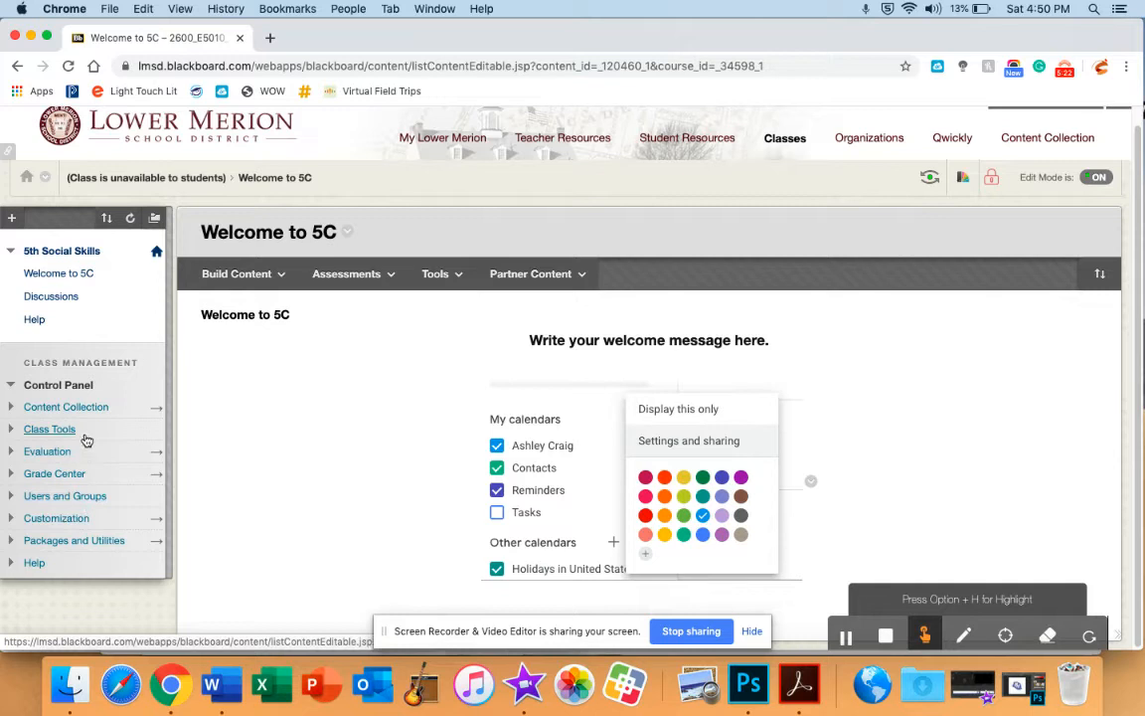
left_click(13, 519)
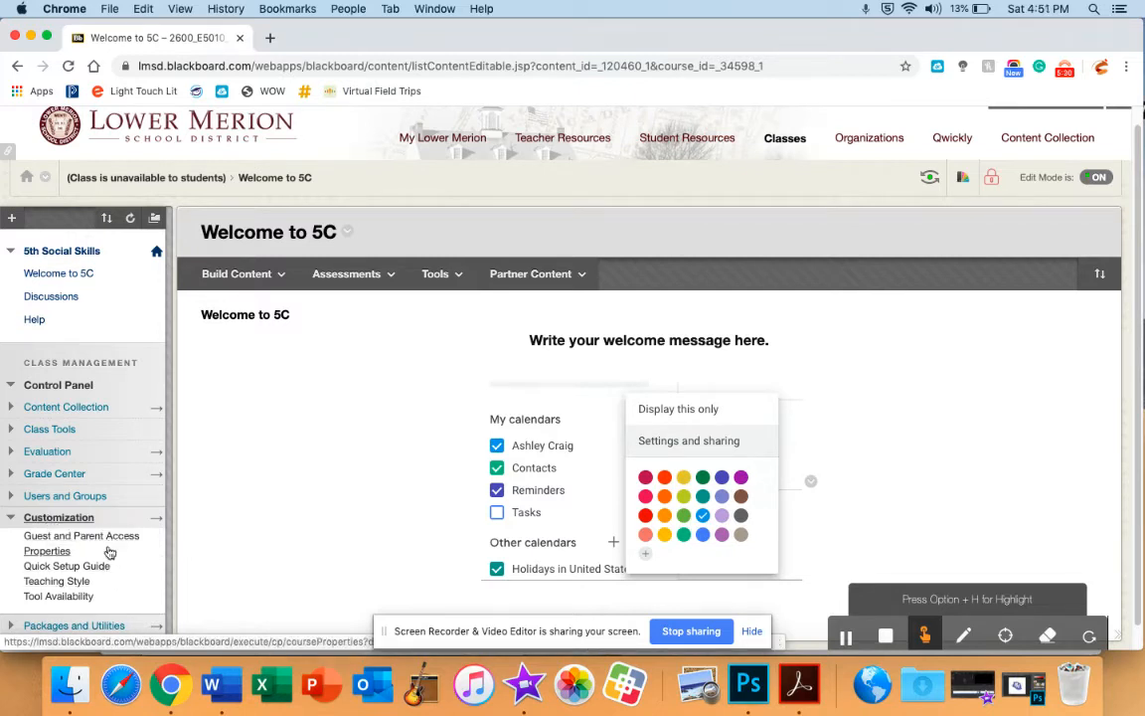
left_click(83, 587)
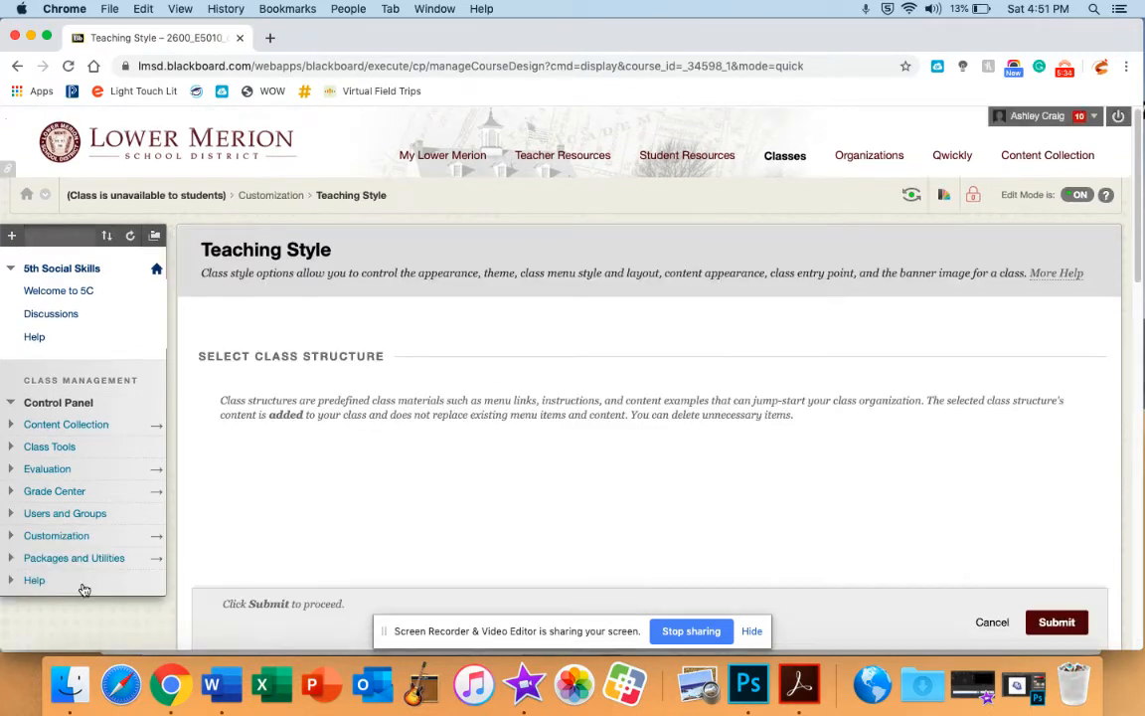
scroll(88, 585, "down", 10)
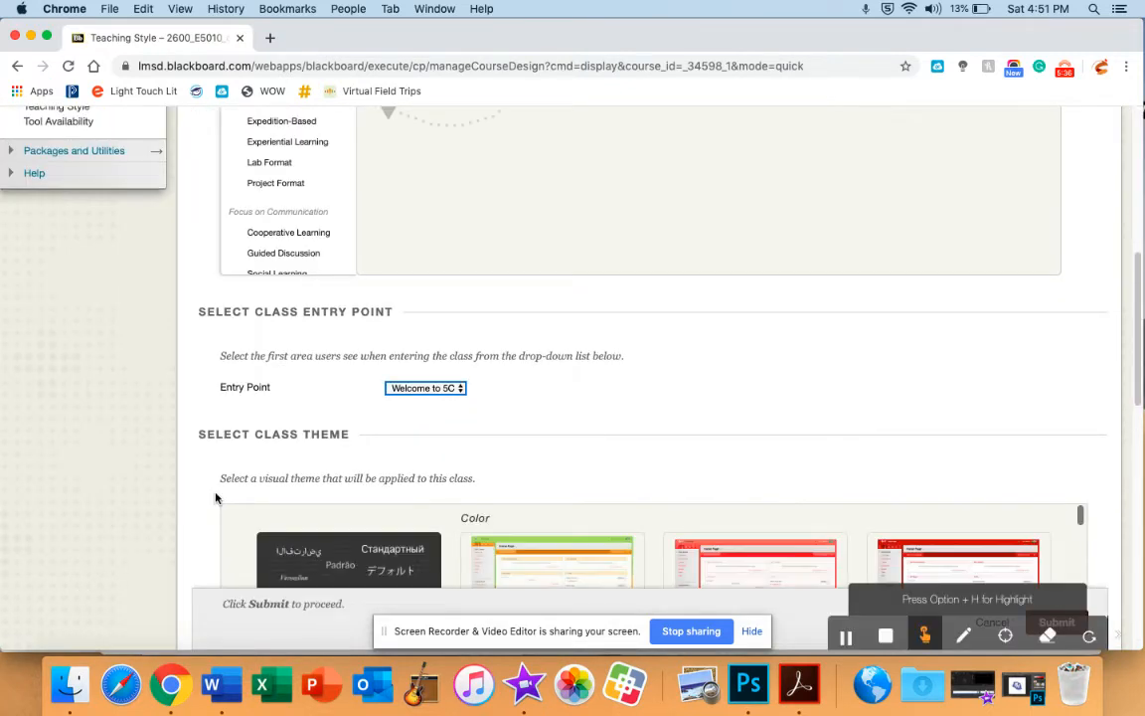
scroll(216, 497, "up", 4)
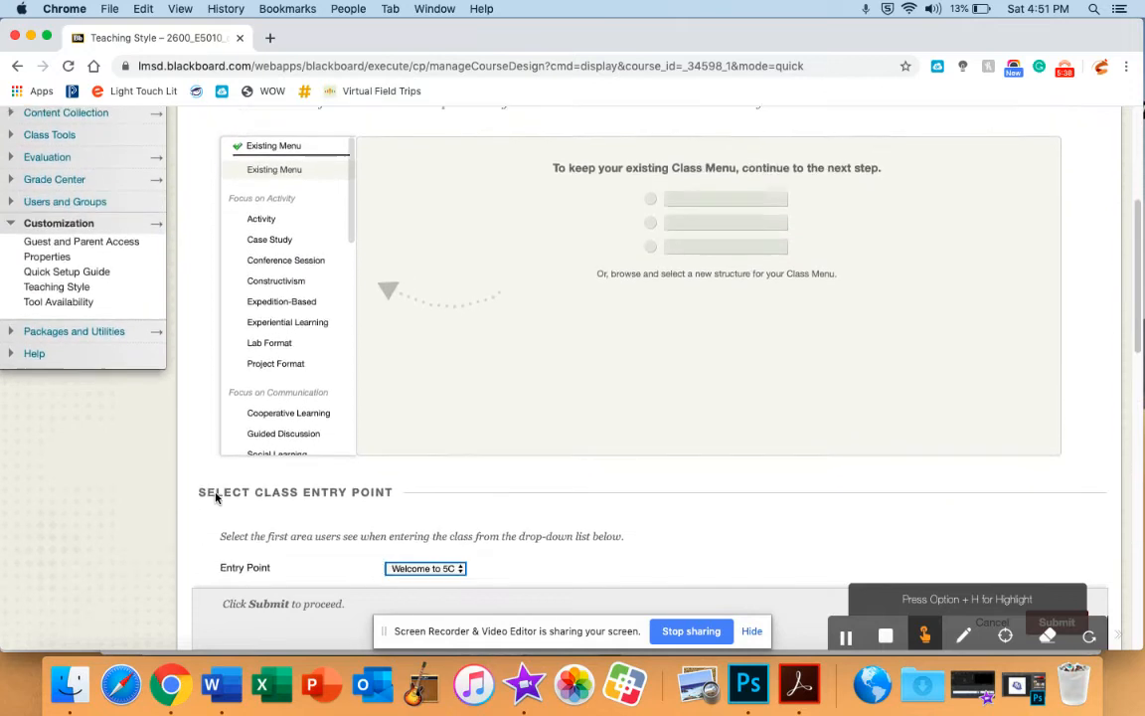
scroll(216, 498, "down", 2)
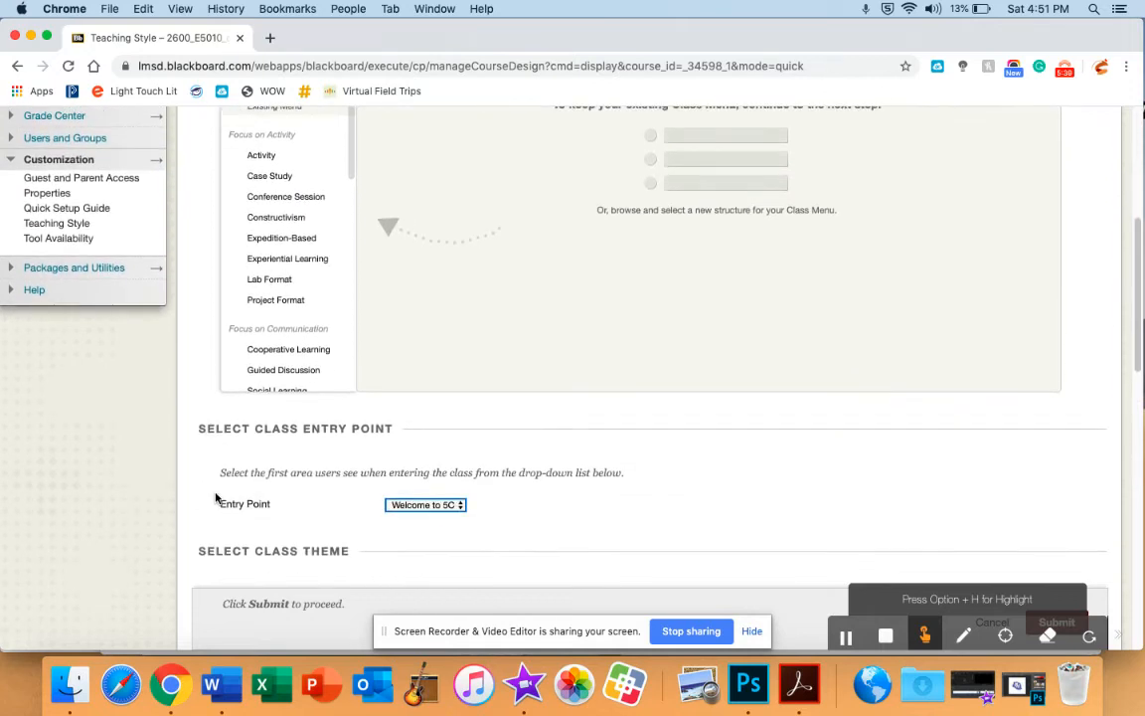
Step: Choose Welcome to 5C as the class entry point
left_click(460, 507)
left_click(397, 514)
scroll(396, 514, "up", 8)
scroll(397, 514, "down", 8)
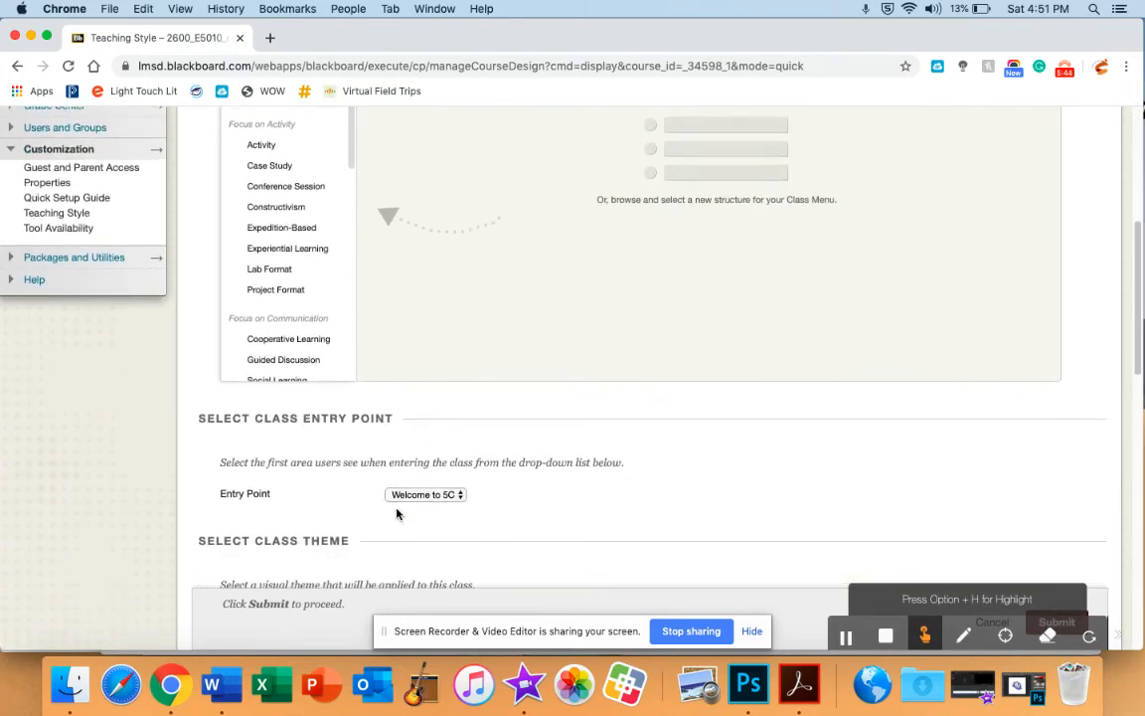
scroll(397, 514, "down", 2)
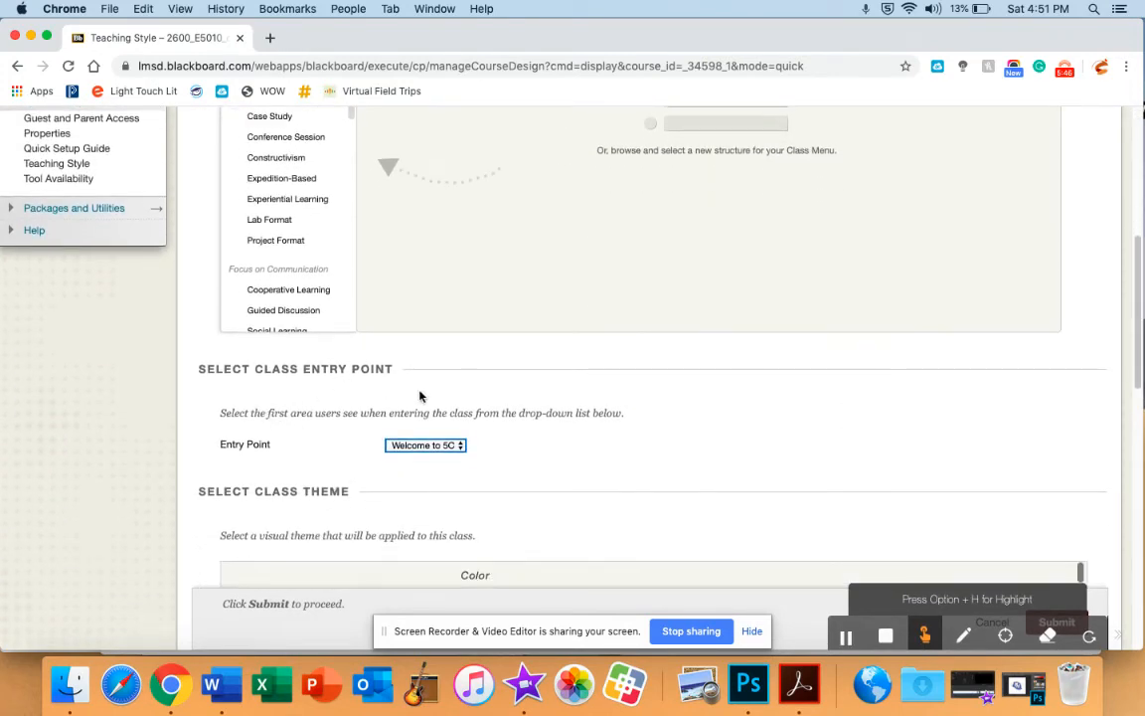
left_click(460, 447)
left_click(461, 447)
left_click(465, 447)
left_click(453, 444)
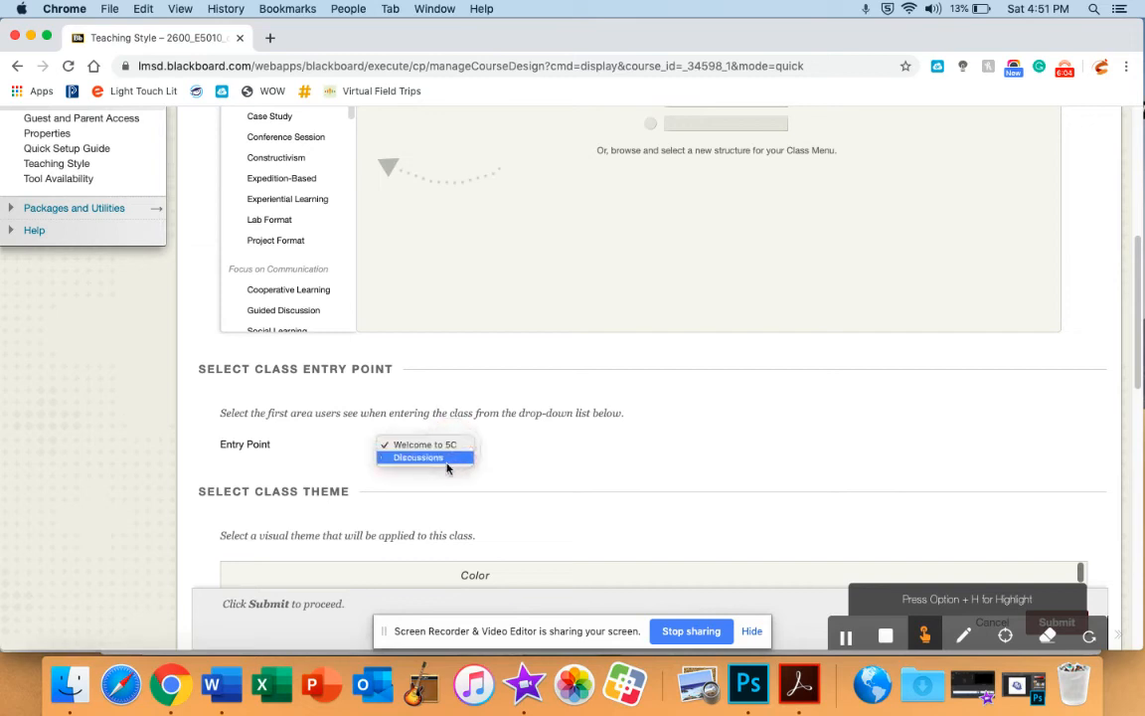
left_click(447, 449)
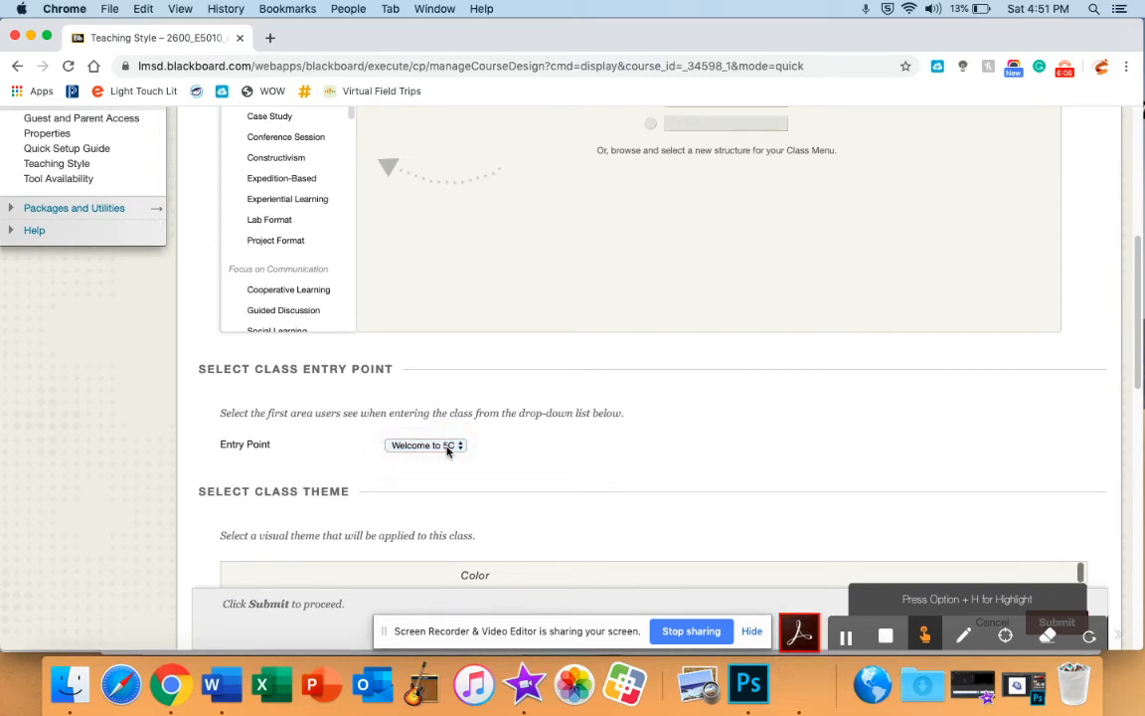
Step: Browse the class themes and select the Music 1 theme
scroll(446, 451, "down", 1)
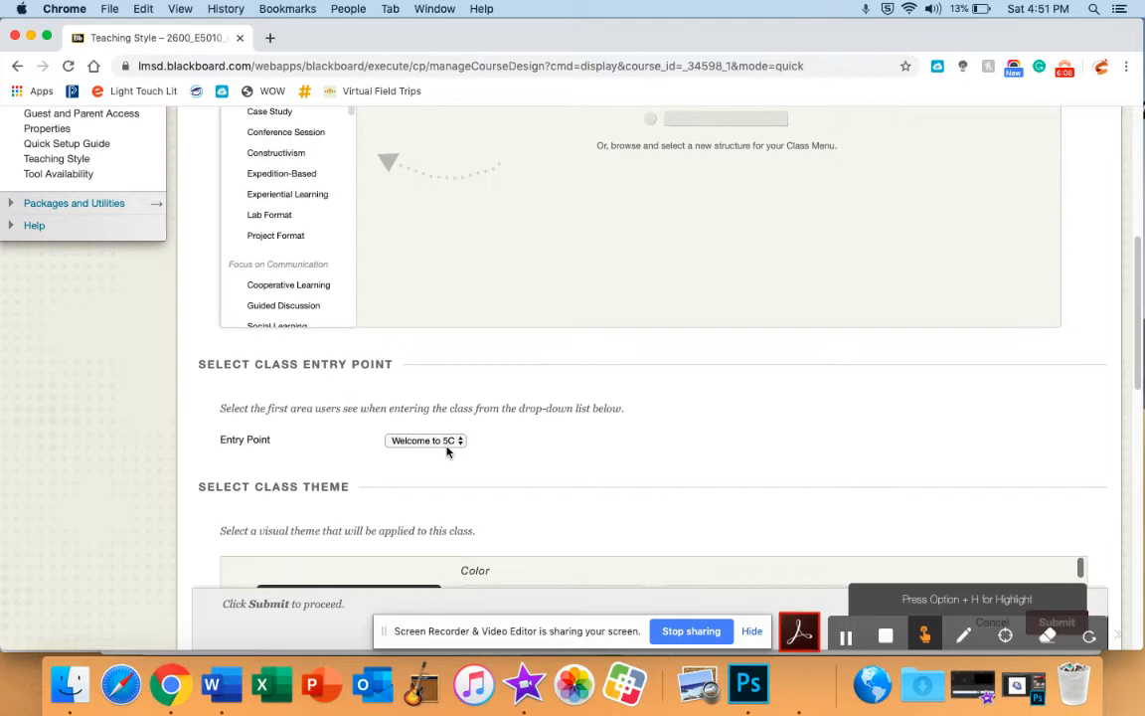
scroll(447, 451, "down", 1)
scroll(447, 451, "down", 3)
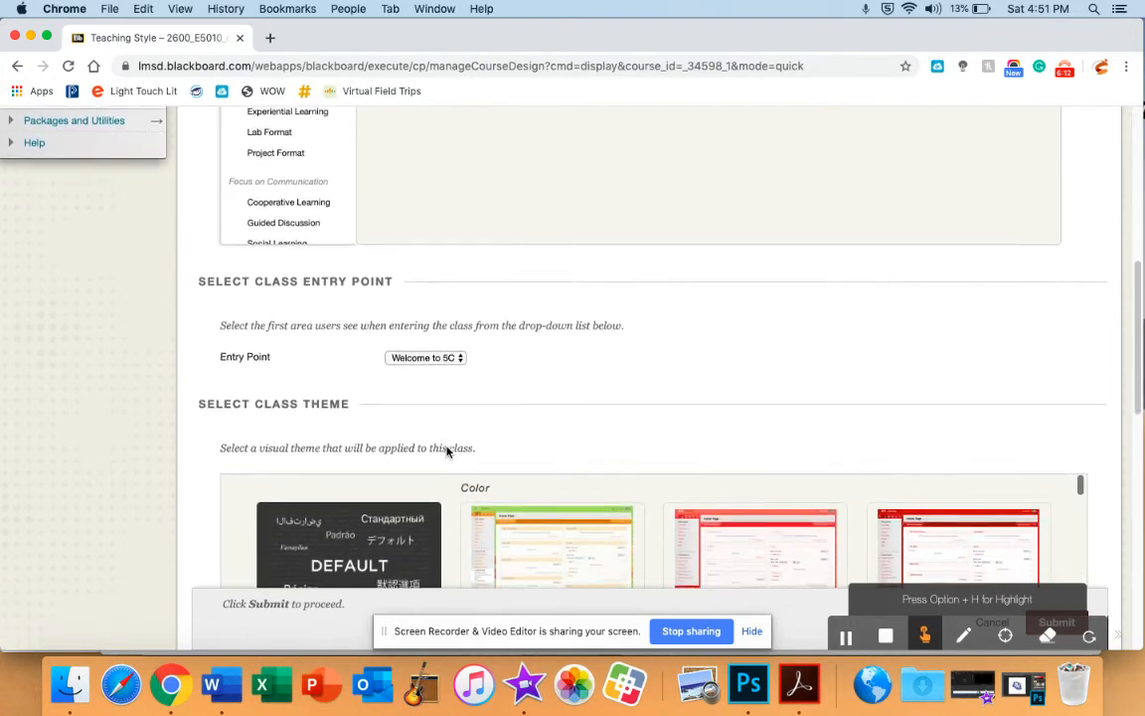
scroll(446, 452, "down", 8)
scroll(448, 452, "down", 10)
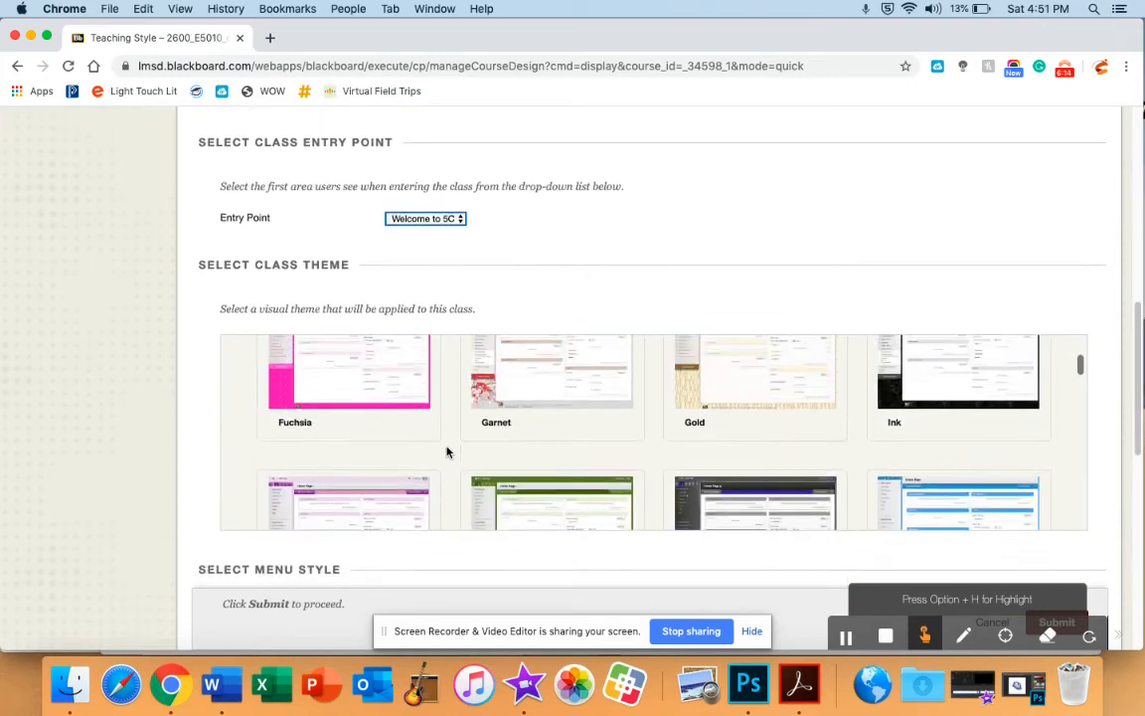
scroll(451, 425, "down", 5)
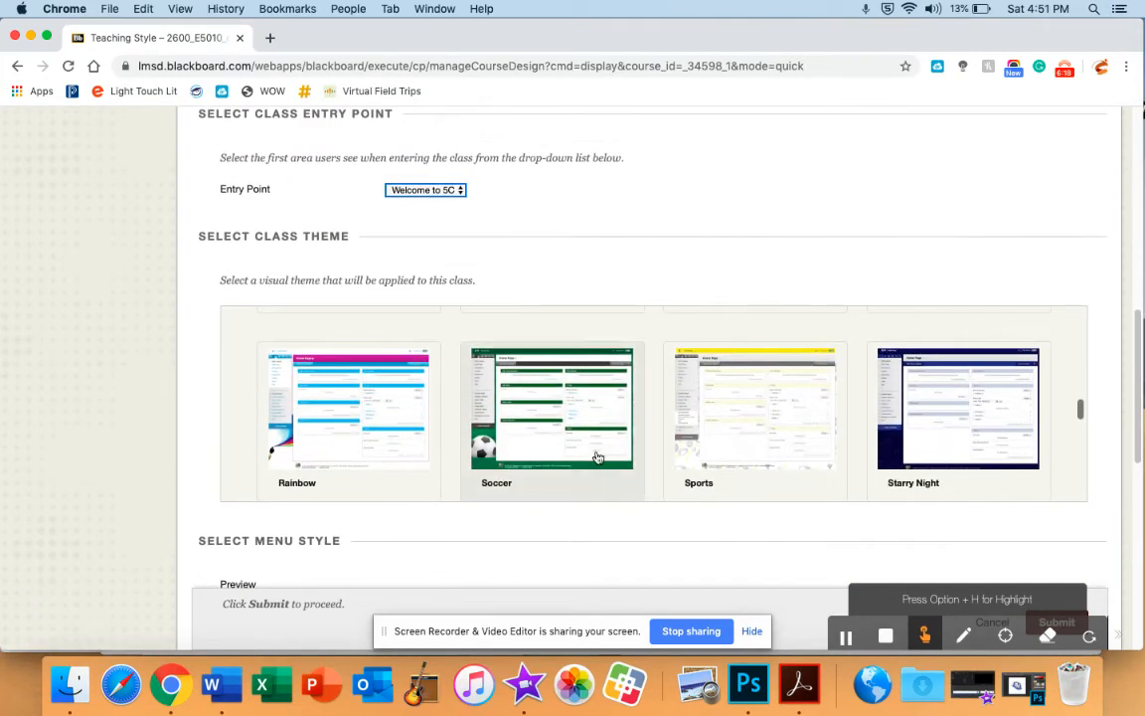
scroll(595, 404, "down", 10)
scroll(598, 405, "up", 3)
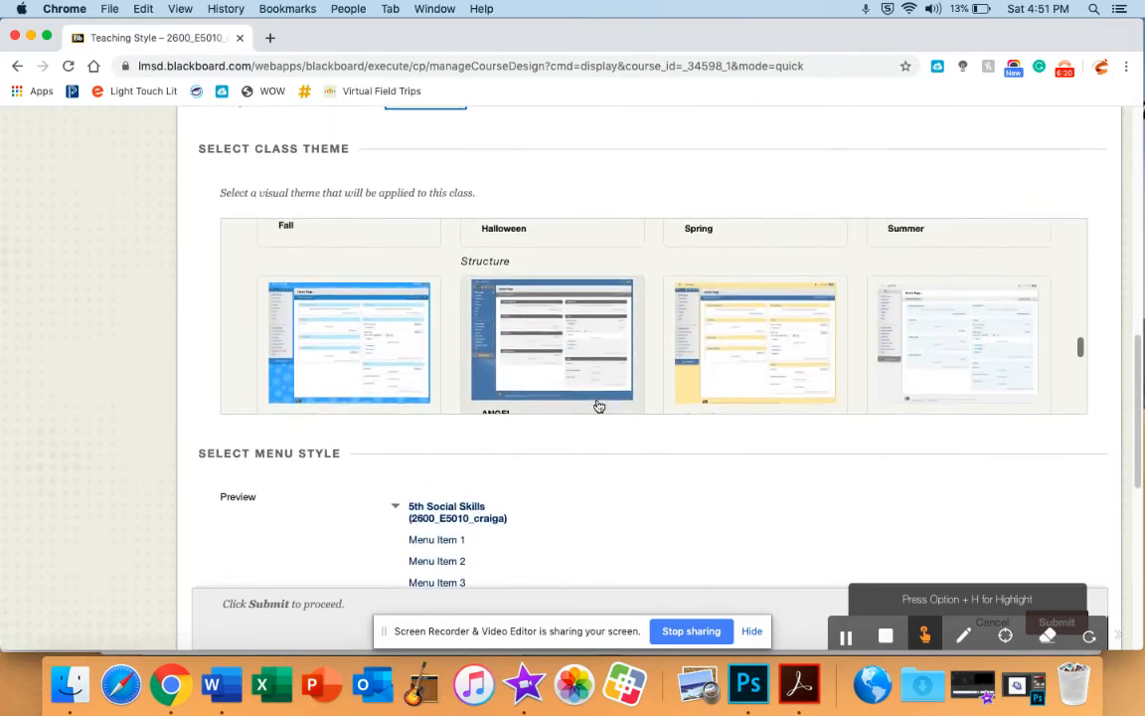
scroll(657, 496, "up", 4)
scroll(657, 497, "down", 8)
scroll(657, 496, "down", 3)
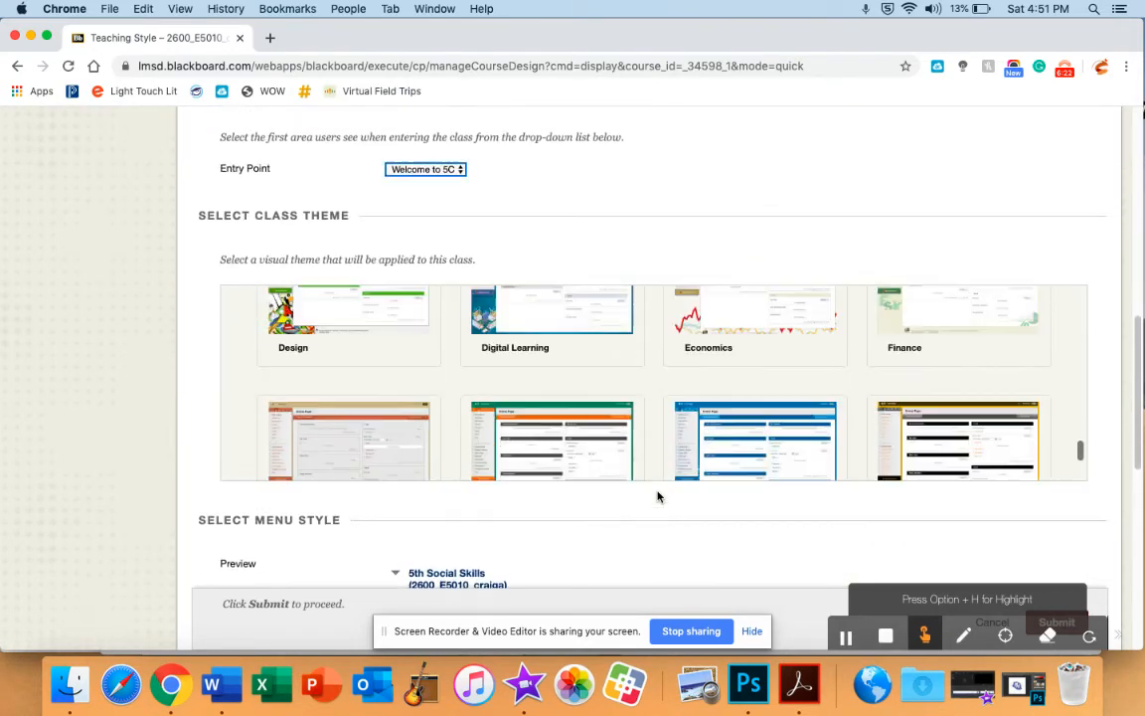
left_click(907, 450)
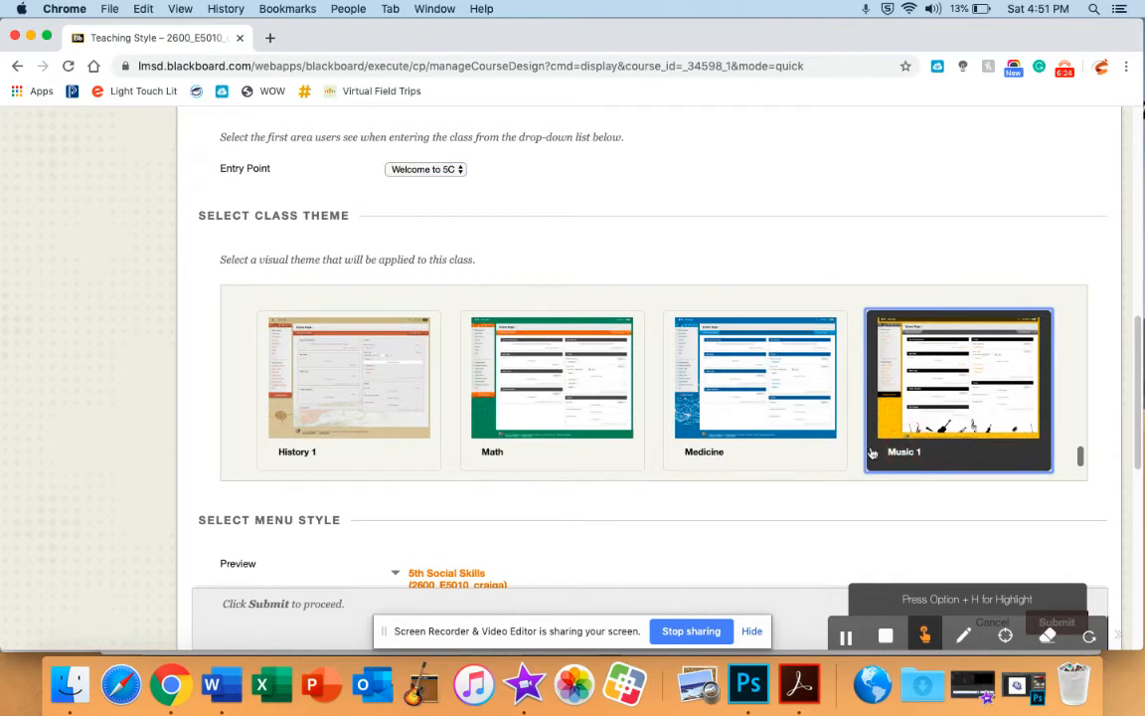
Step: Collapse and expand the menu preview, and set the class menu style to Buttons
scroll(895, 415, "down", 5)
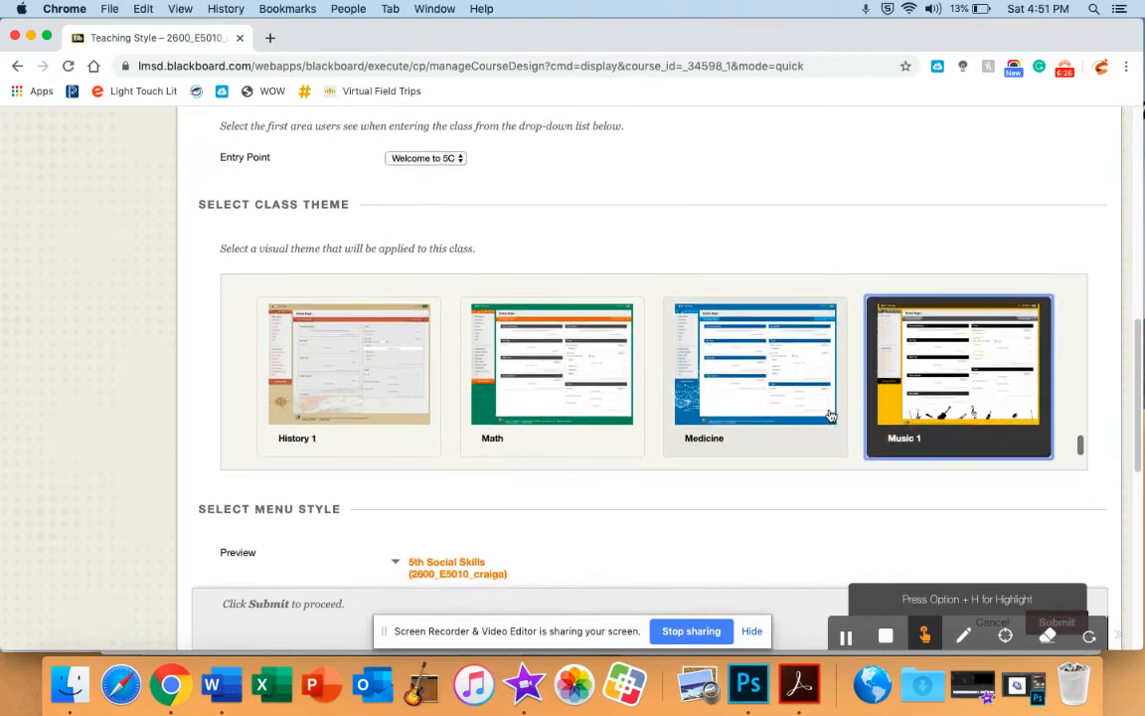
scroll(814, 420, "down", 5)
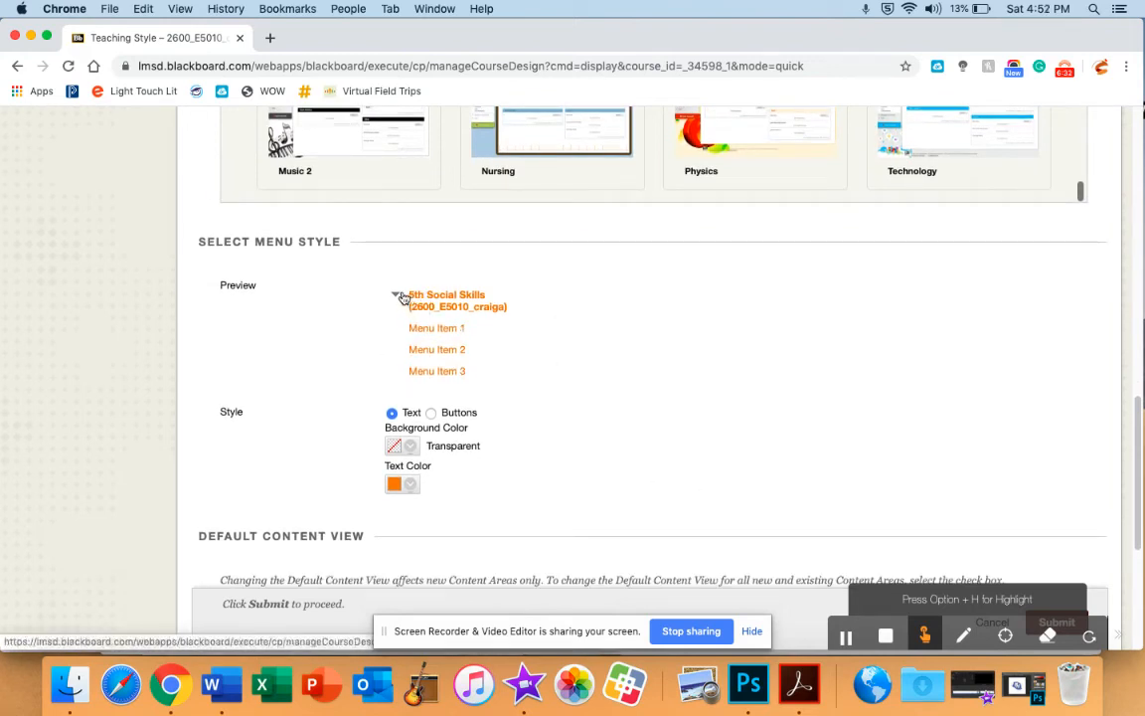
left_click(396, 296)
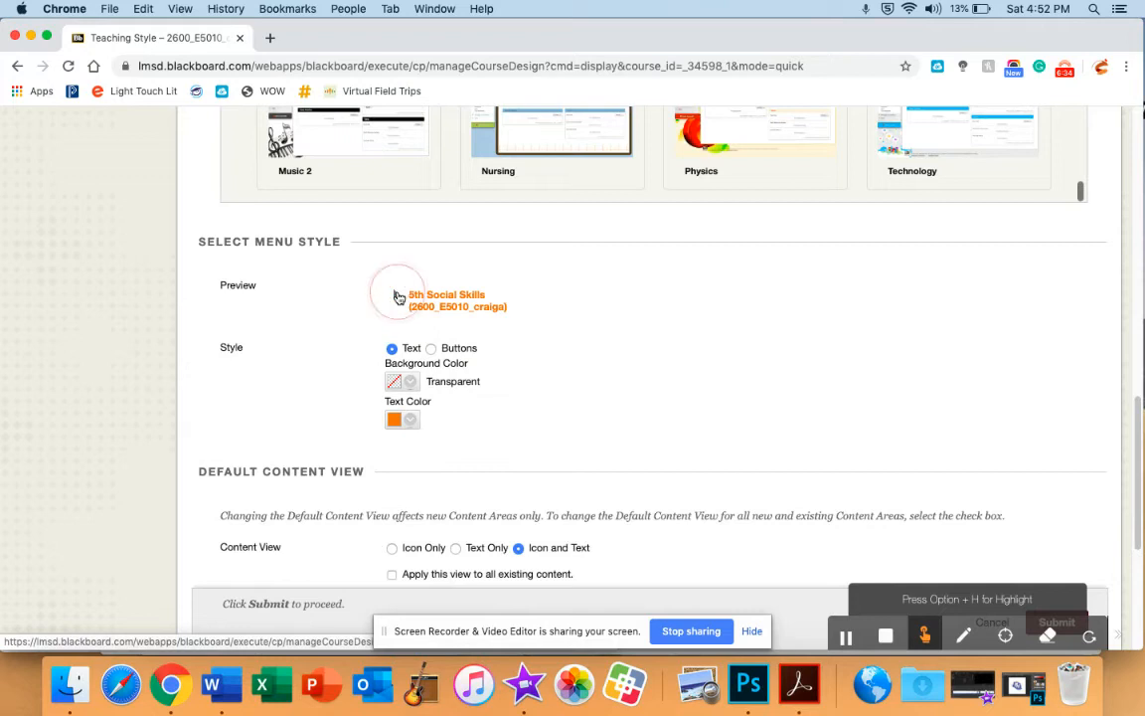
left_click(396, 295)
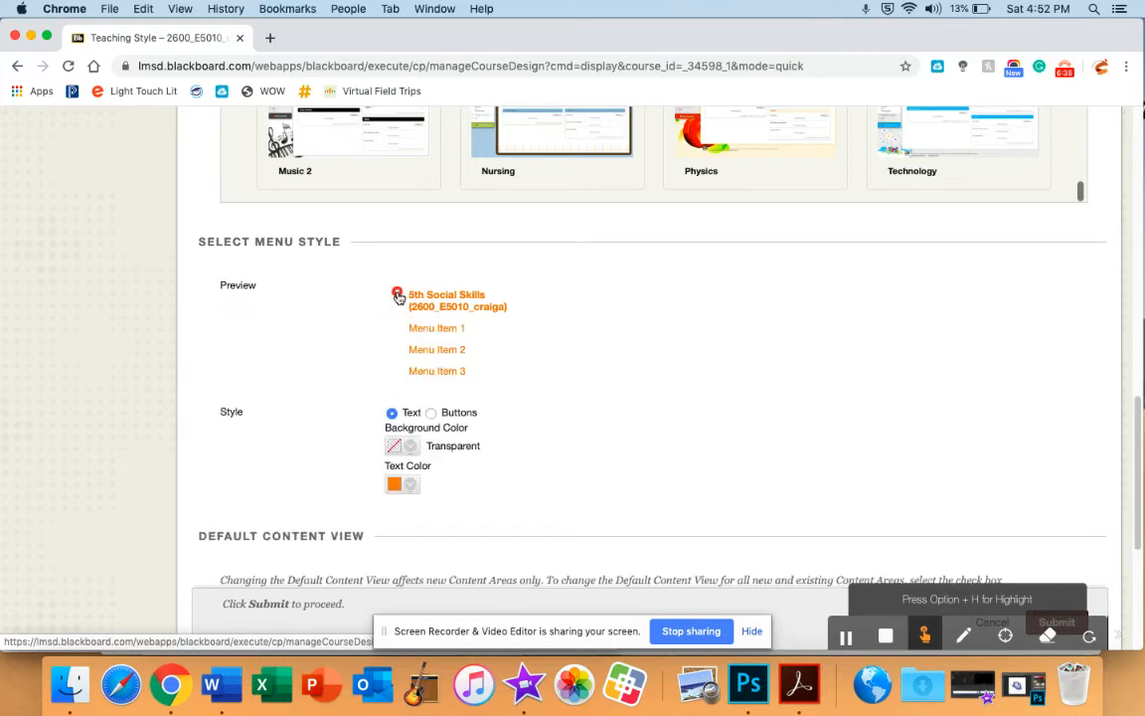
left_click(431, 414)
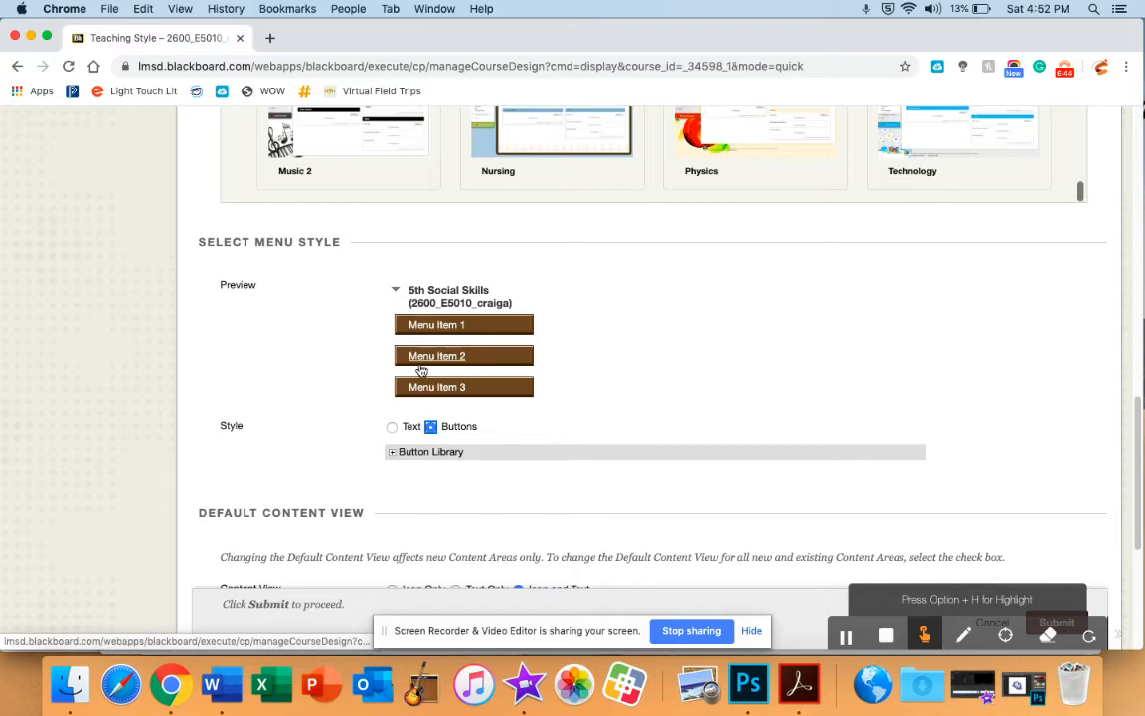
Step: Expand the menu style's button library and filter it to Striped buttons with Rounded Ends
left_click(393, 454)
scroll(395, 482, "down", 3)
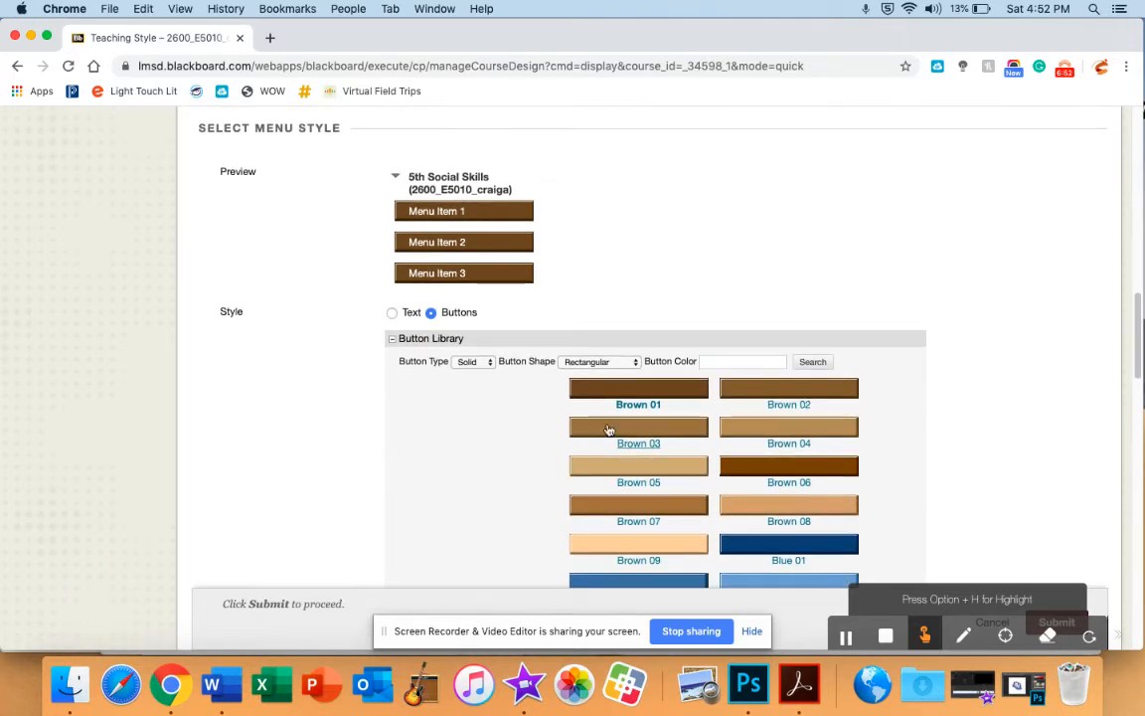
left_click(635, 364)
left_click(632, 373)
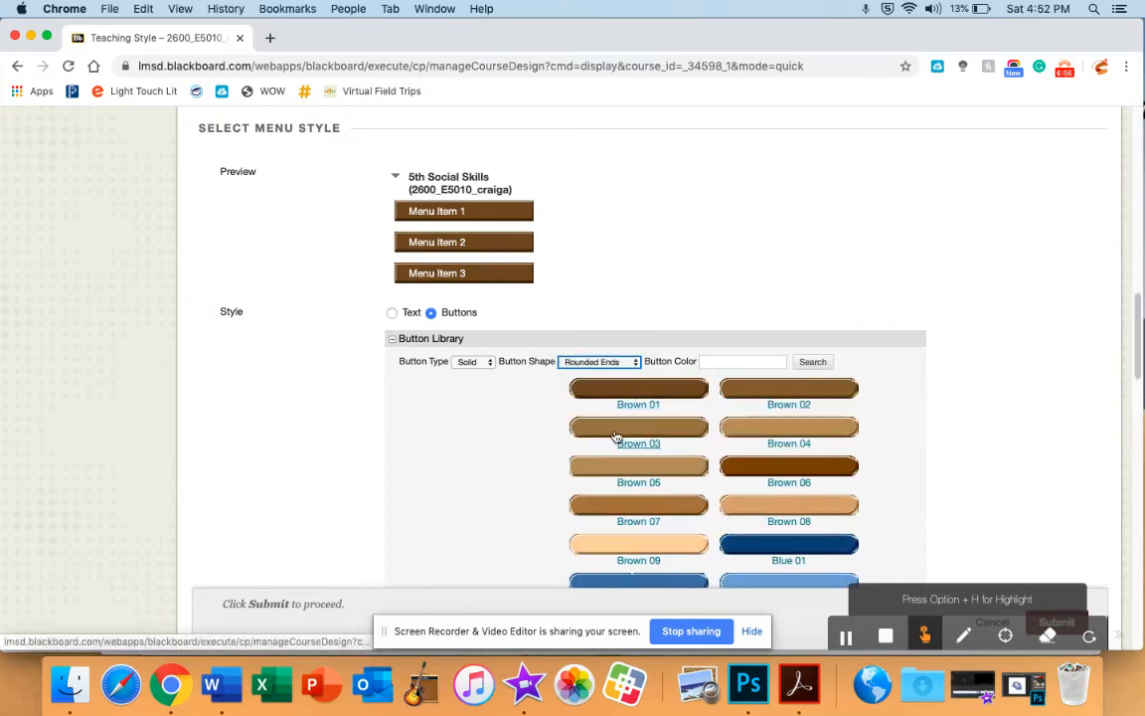
left_click(475, 365)
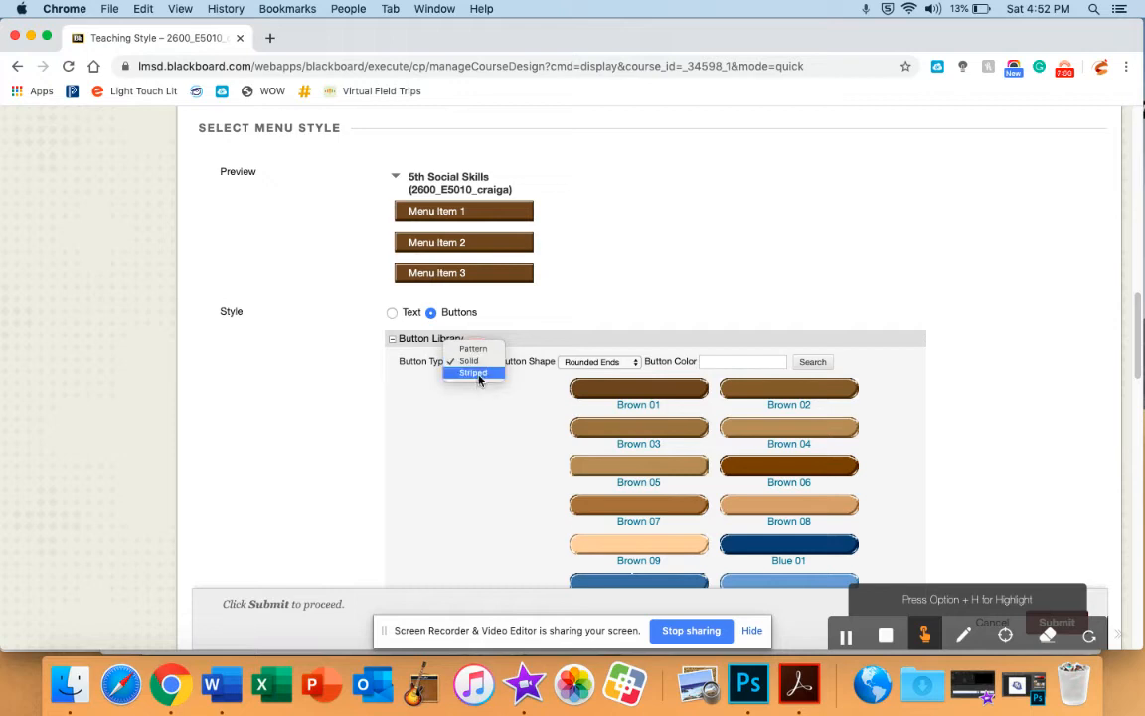
left_click(477, 374)
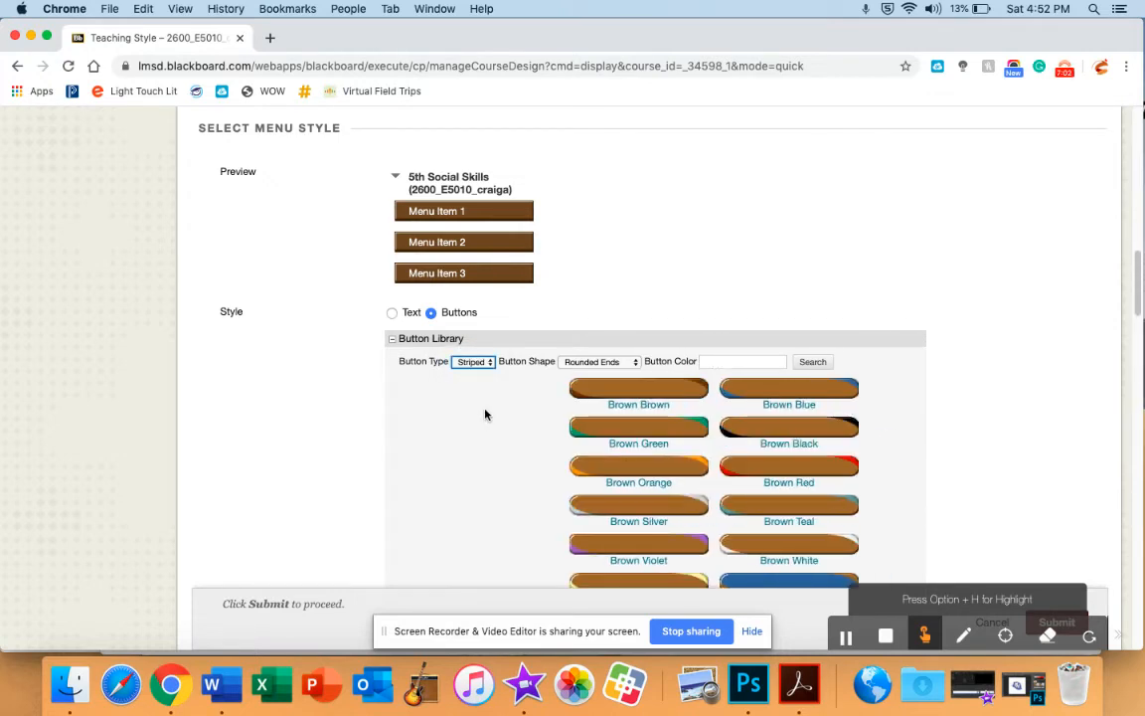
Step: Choose the Black Violet striped button for the class menu and check it in the menu preview
scroll(485, 414, "down", 10)
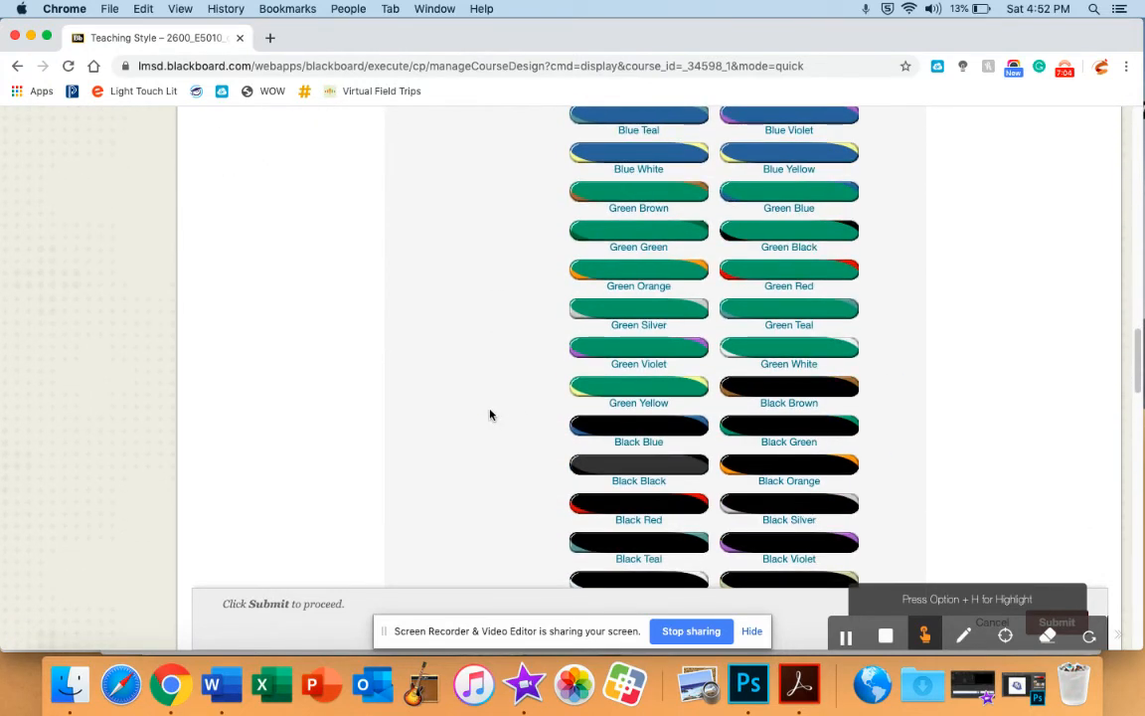
scroll(761, 483, "down", 2)
left_click(760, 465)
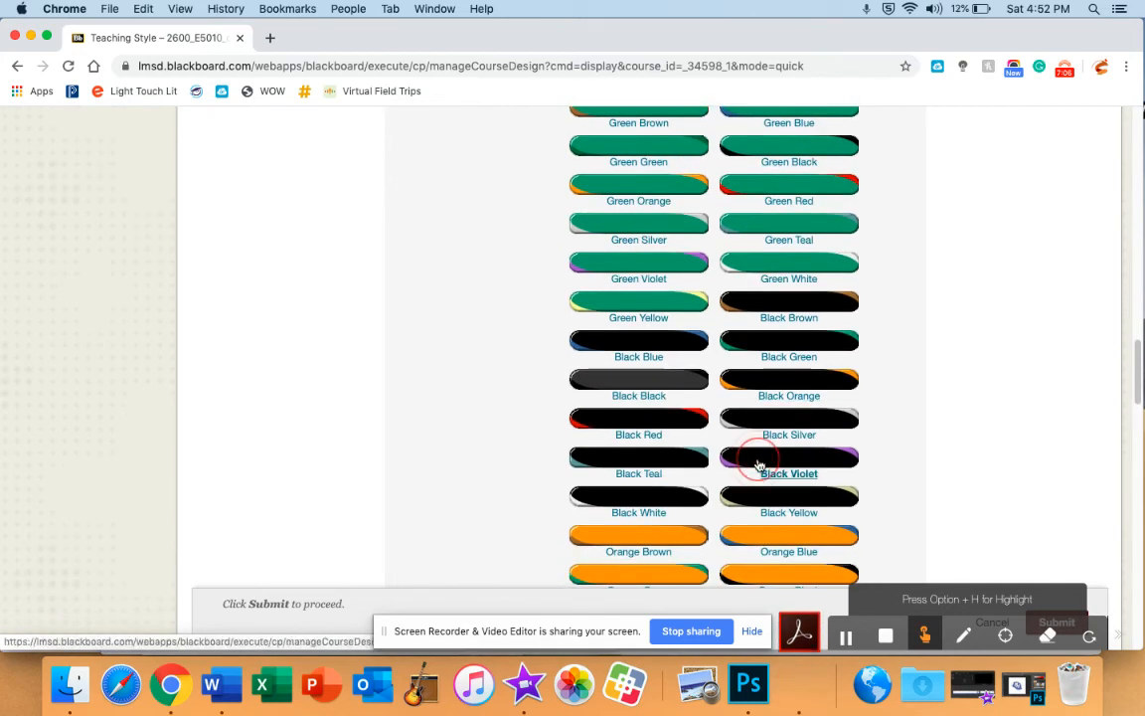
scroll(786, 477, "up", 15)
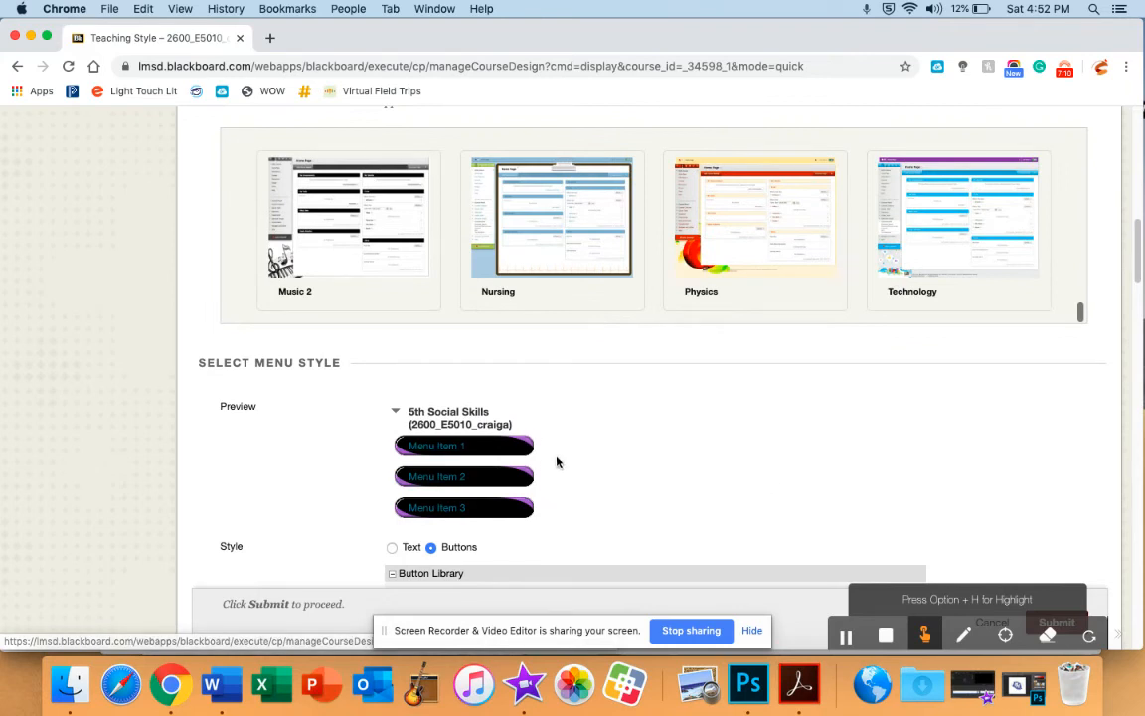
scroll(557, 462, "down", 2)
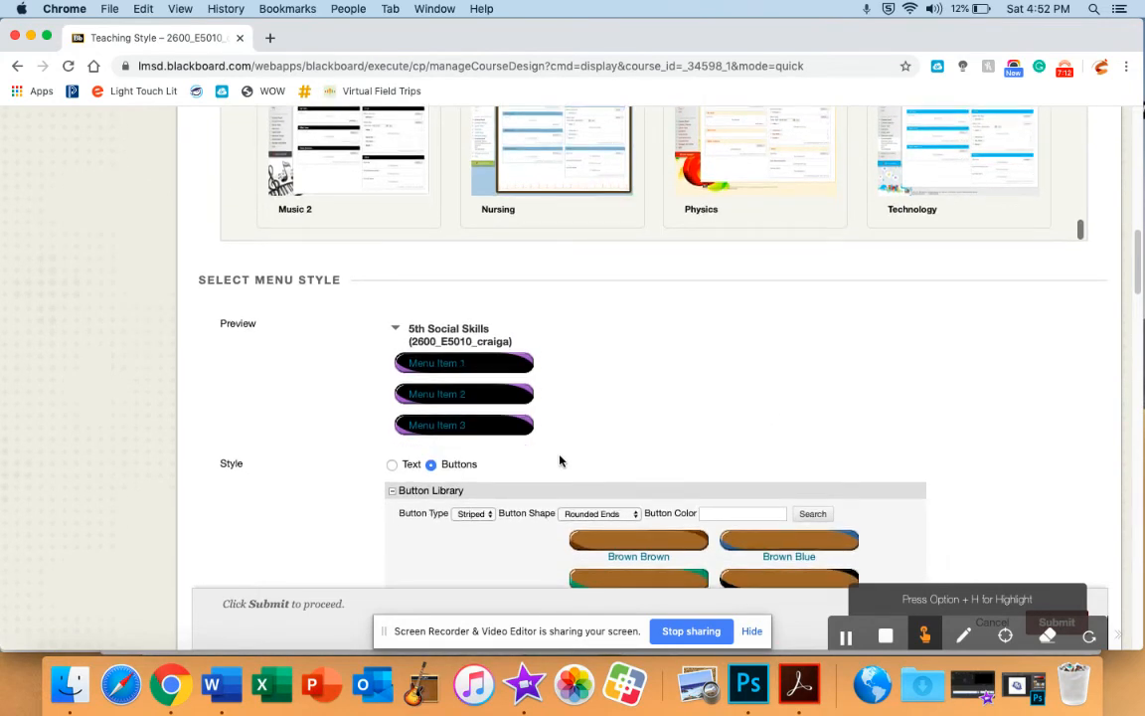
Step: Browse the striped button designs, choose Silver Violet for the class menu, and check the menu preview
scroll(559, 460, "down", 20)
scroll(560, 460, "down", 20)
scroll(568, 454, "down", 10)
scroll(568, 453, "up", 20)
scroll(568, 453, "up", 20)
scroll(568, 454, "up", 3)
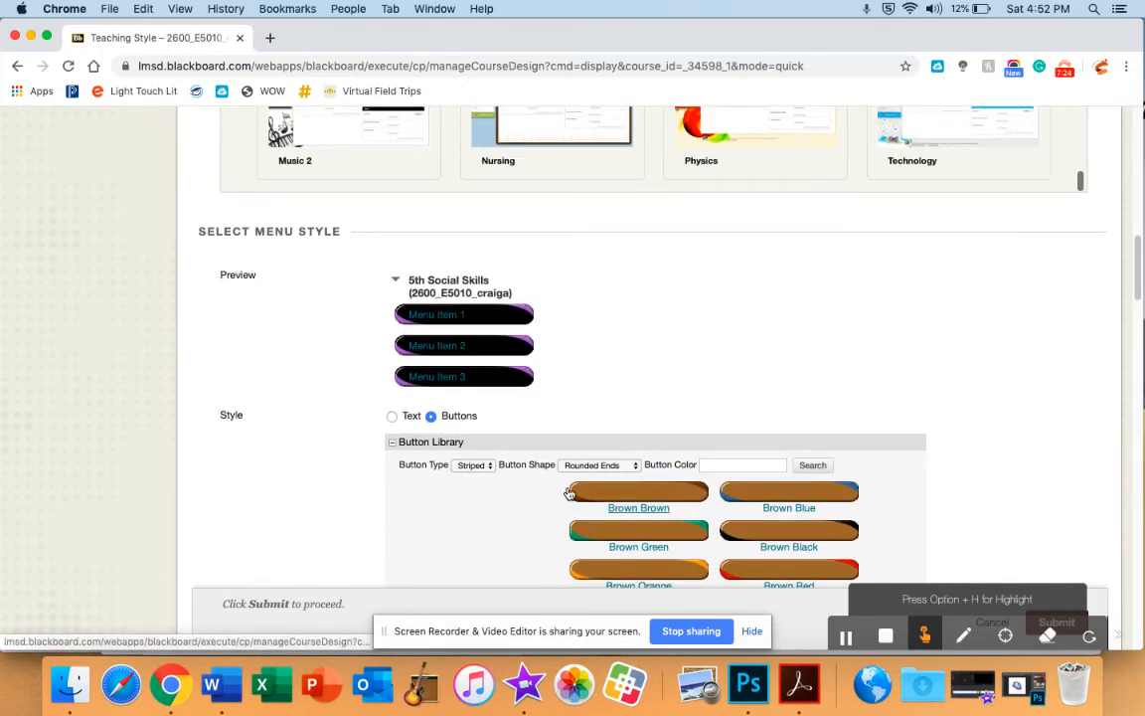
scroll(569, 494, "down", 1)
scroll(569, 494, "down", 15)
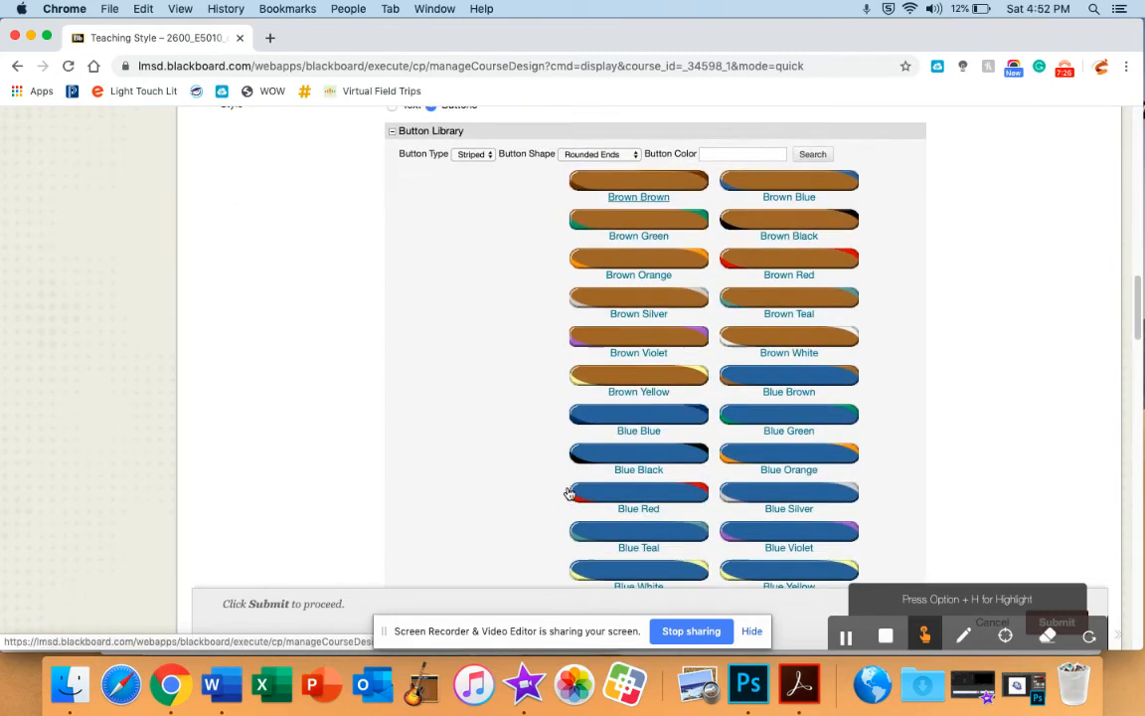
scroll(569, 494, "down", 12)
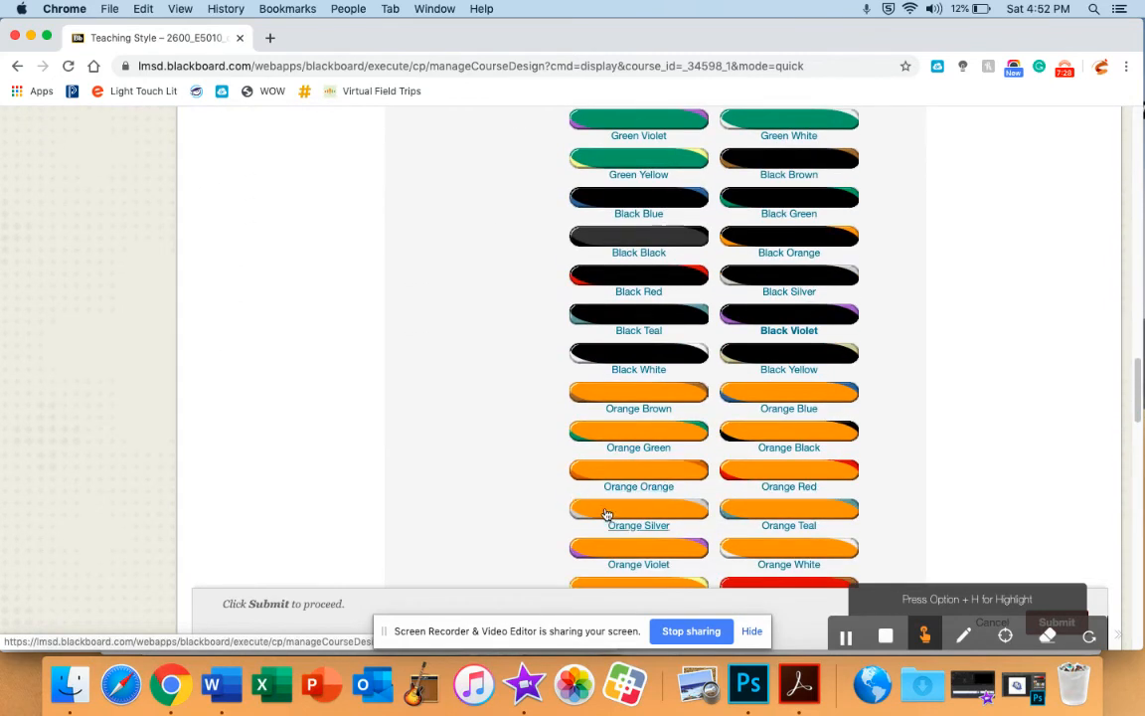
scroll(606, 514, "down", 10)
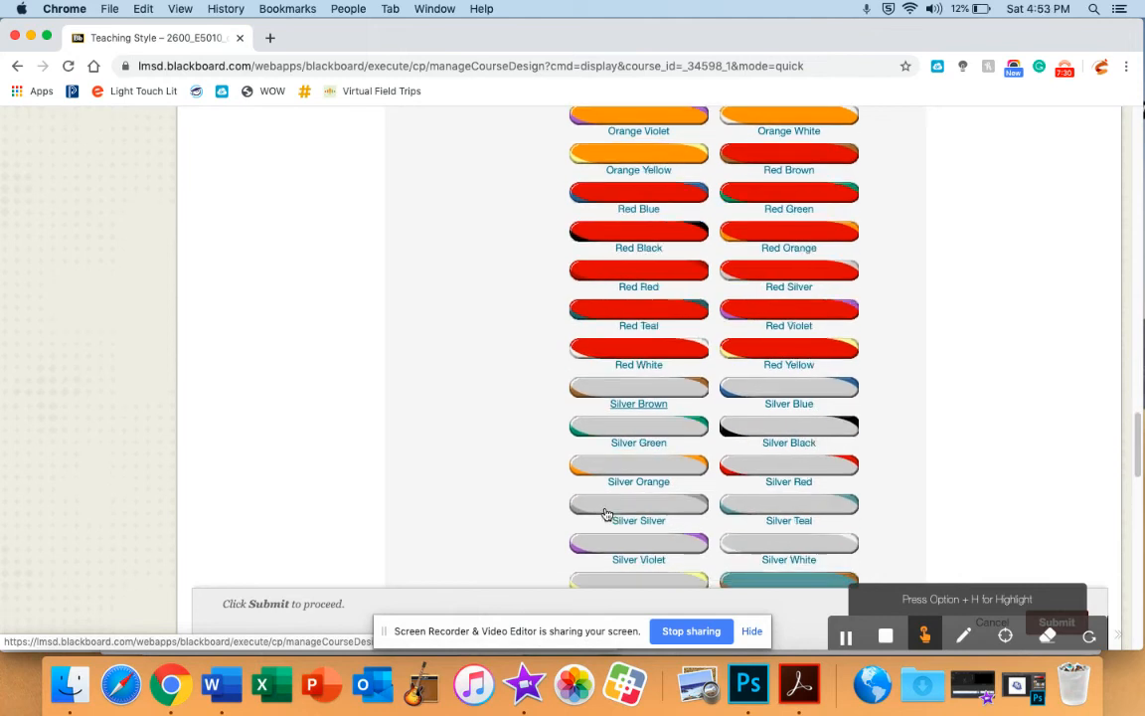
left_click(619, 511)
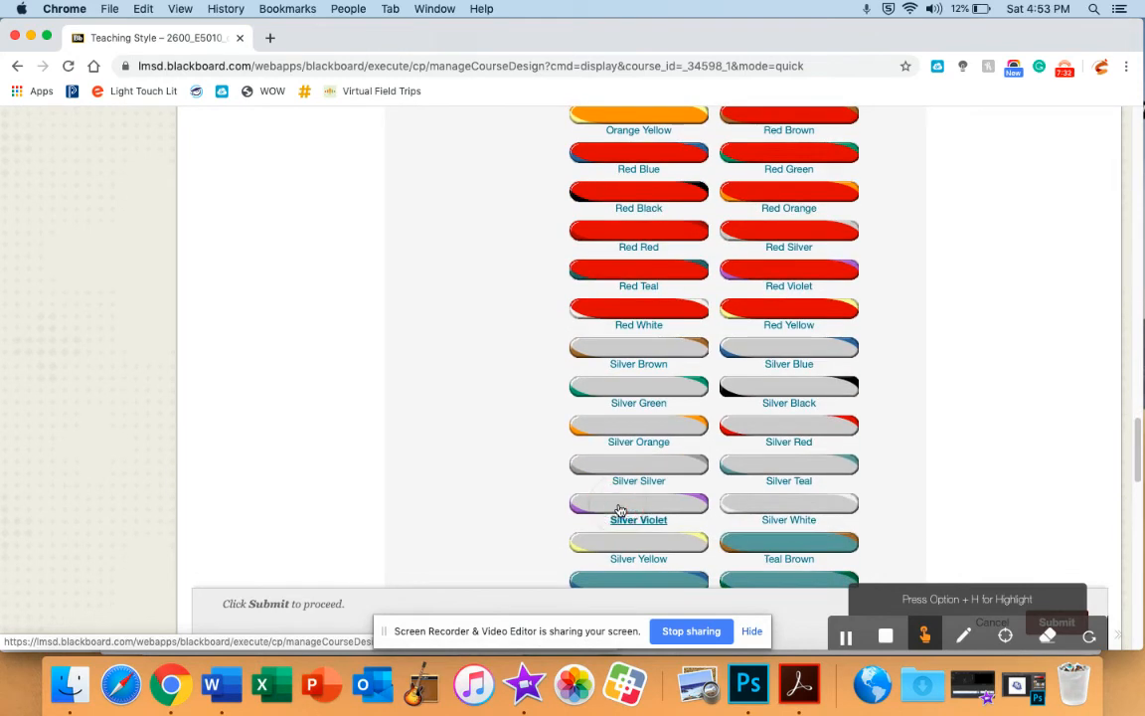
scroll(619, 512, "up", 20)
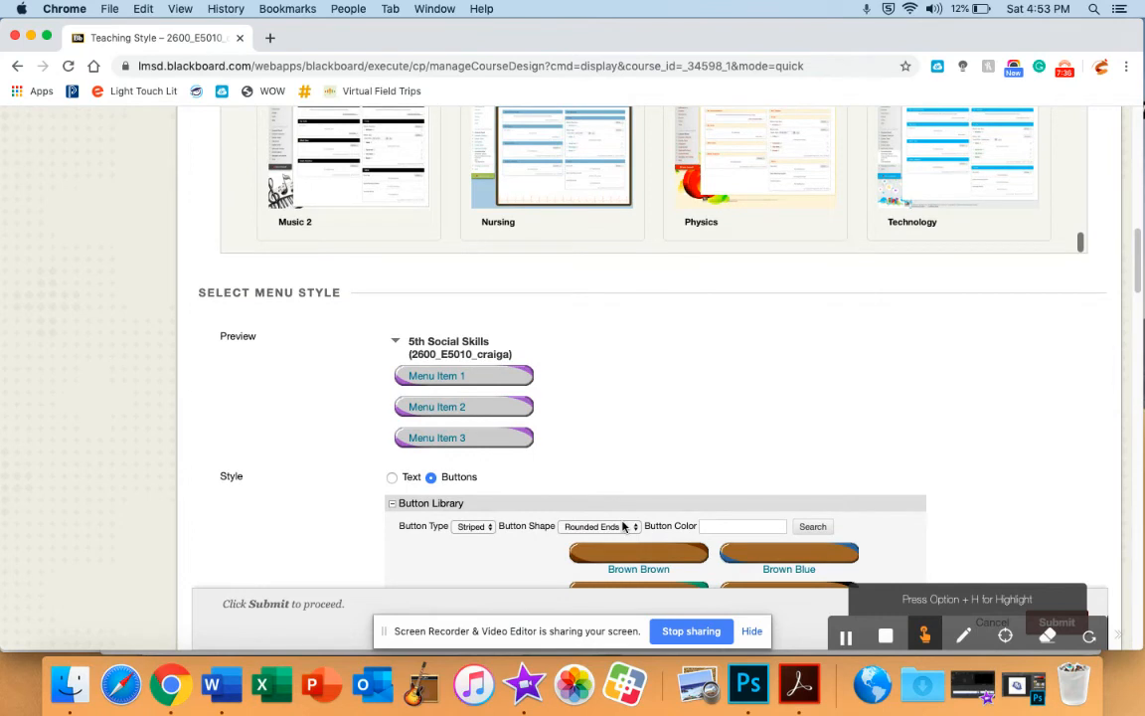
scroll(625, 526, "down", 1)
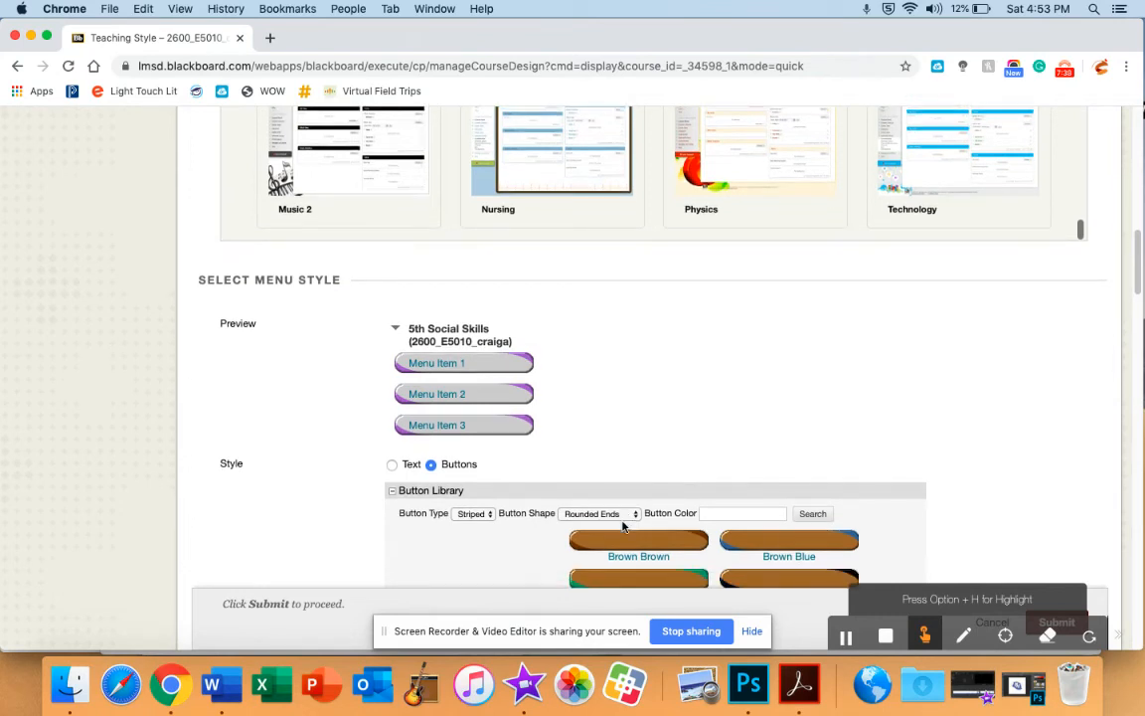
Step: Try Text Only as the default content view and set it back to Icon and Text
scroll(624, 526, "down", 15)
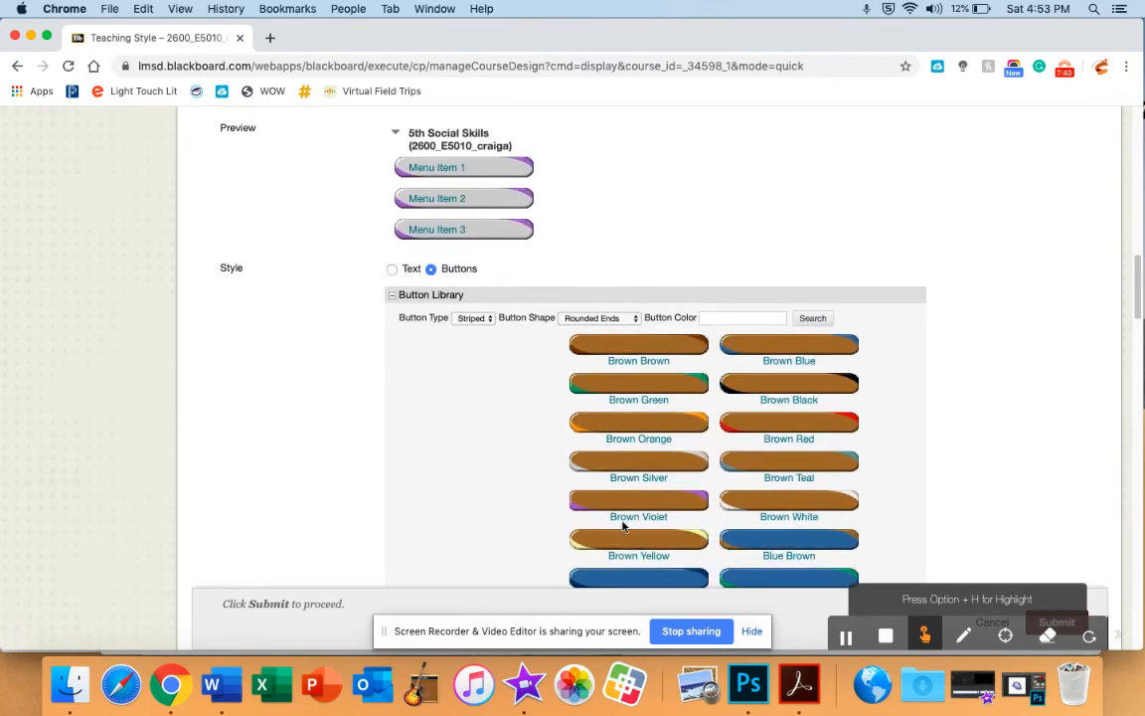
scroll(625, 528, "down", 20)
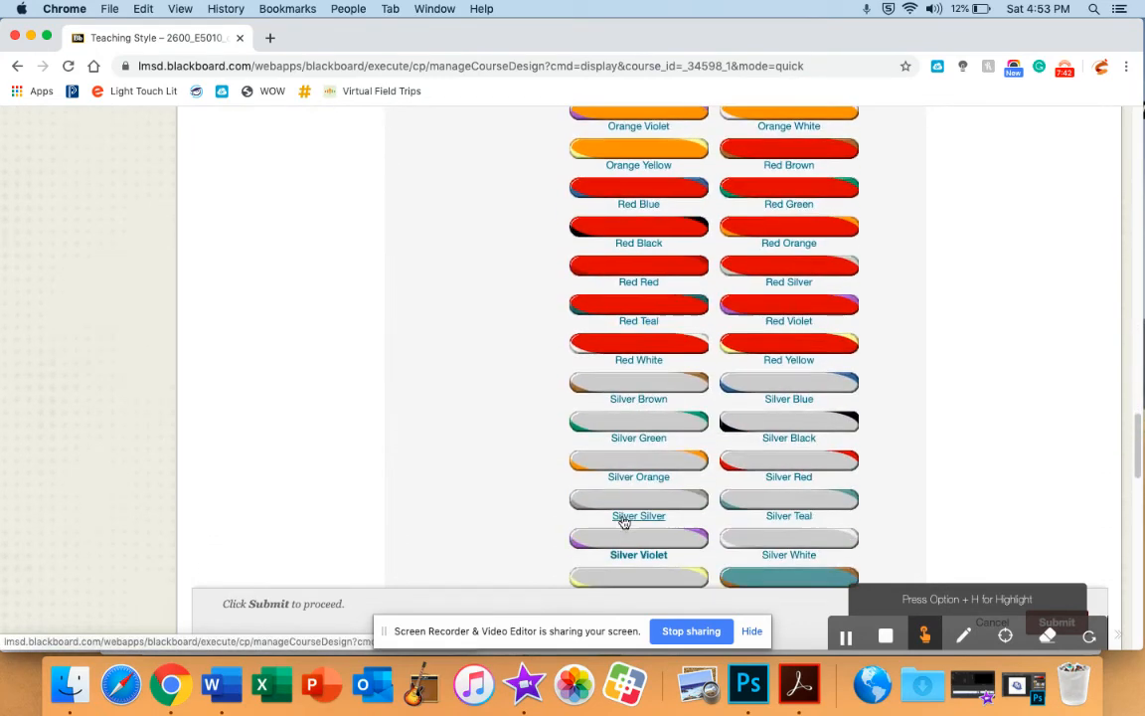
scroll(622, 521, "down", 4)
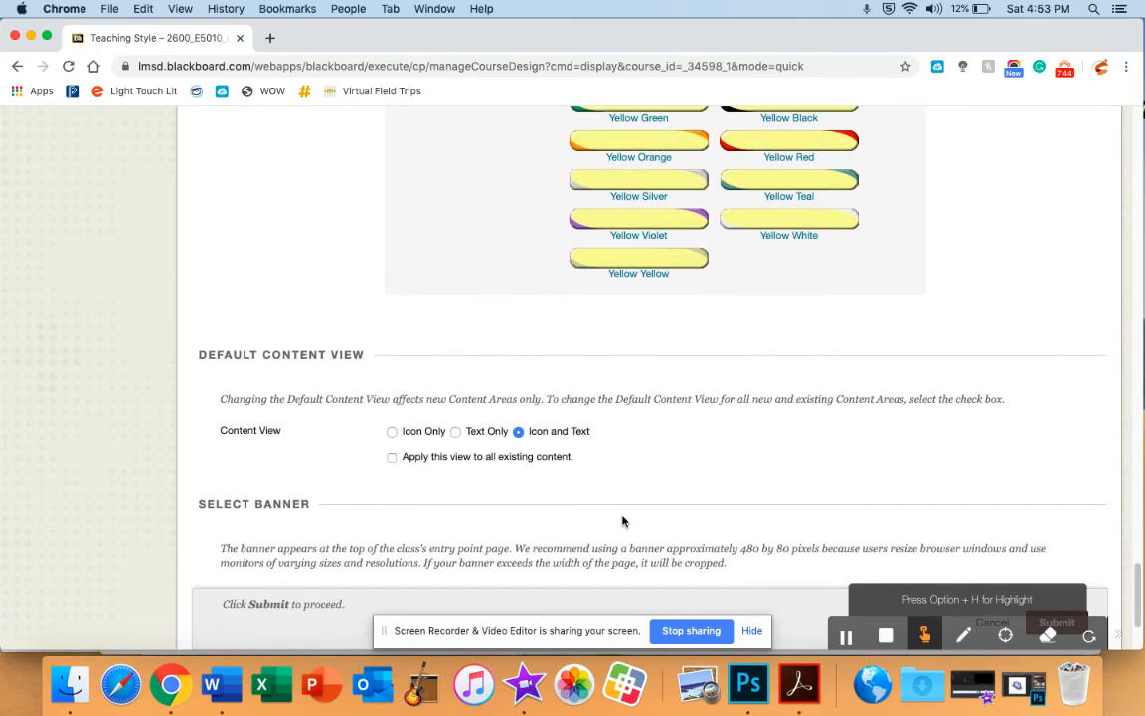
scroll(622, 521, "down", 3)
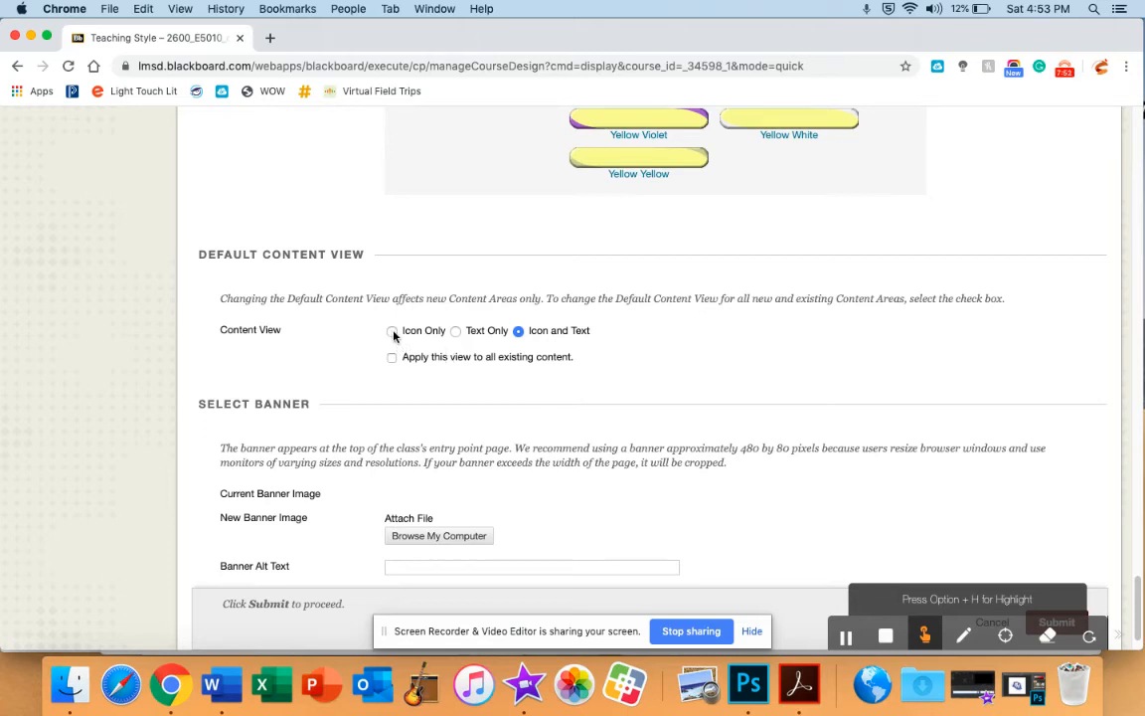
left_click(455, 332)
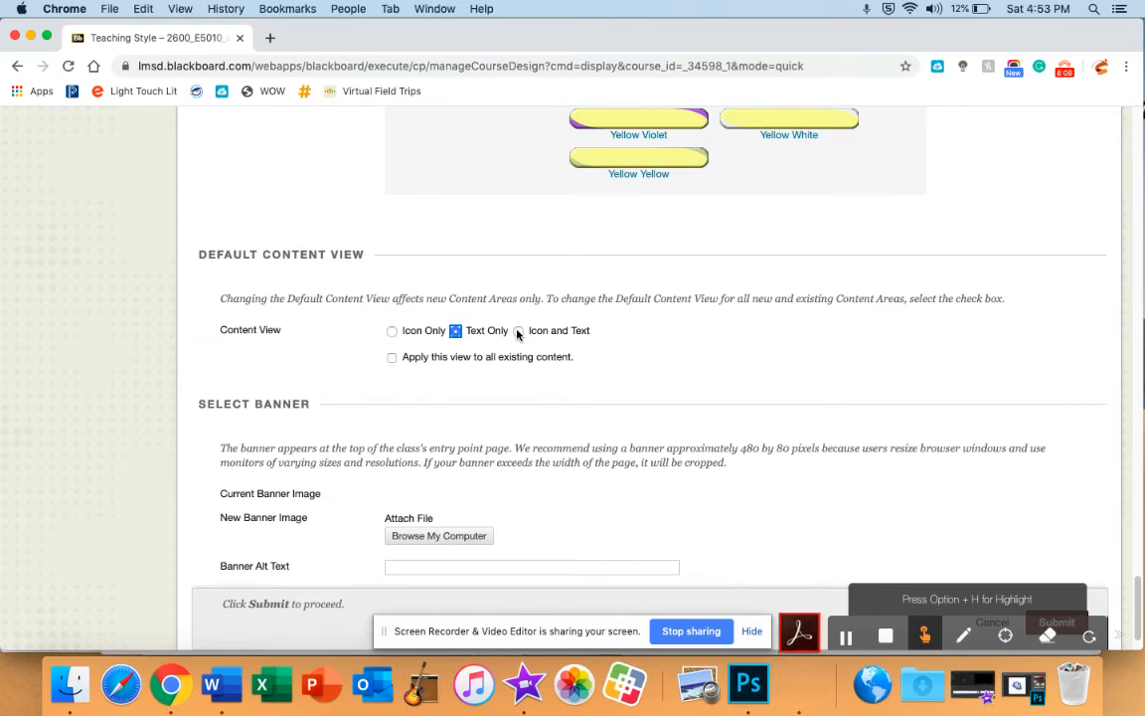
left_click(519, 335)
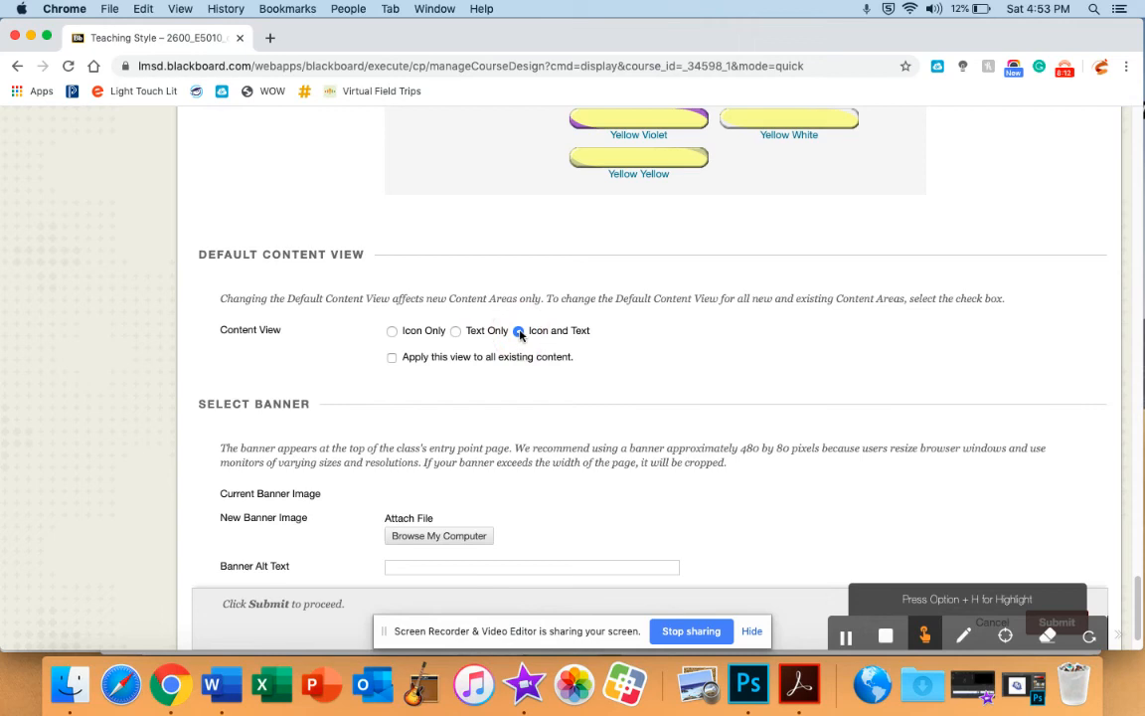
Step: Look over the banner settings, submit the class style changes, and dismiss the theme notice
scroll(519, 335, "down", 2)
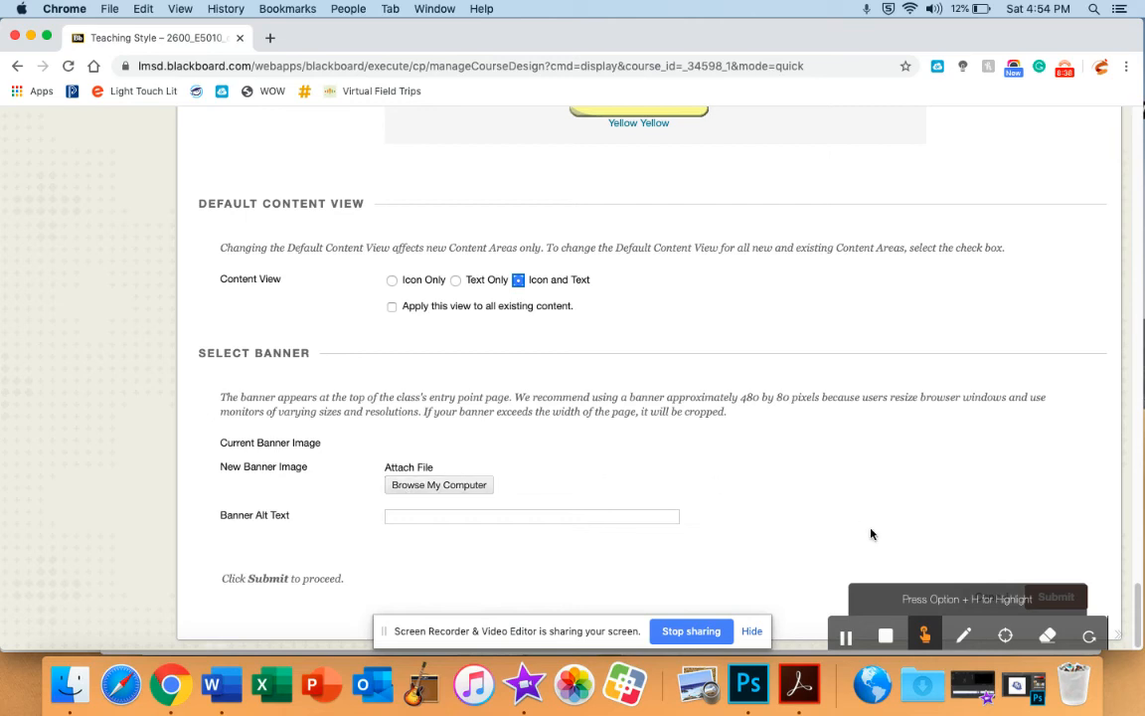
scroll(851, 499, "down", 1)
scroll(1062, 556, "up", 2)
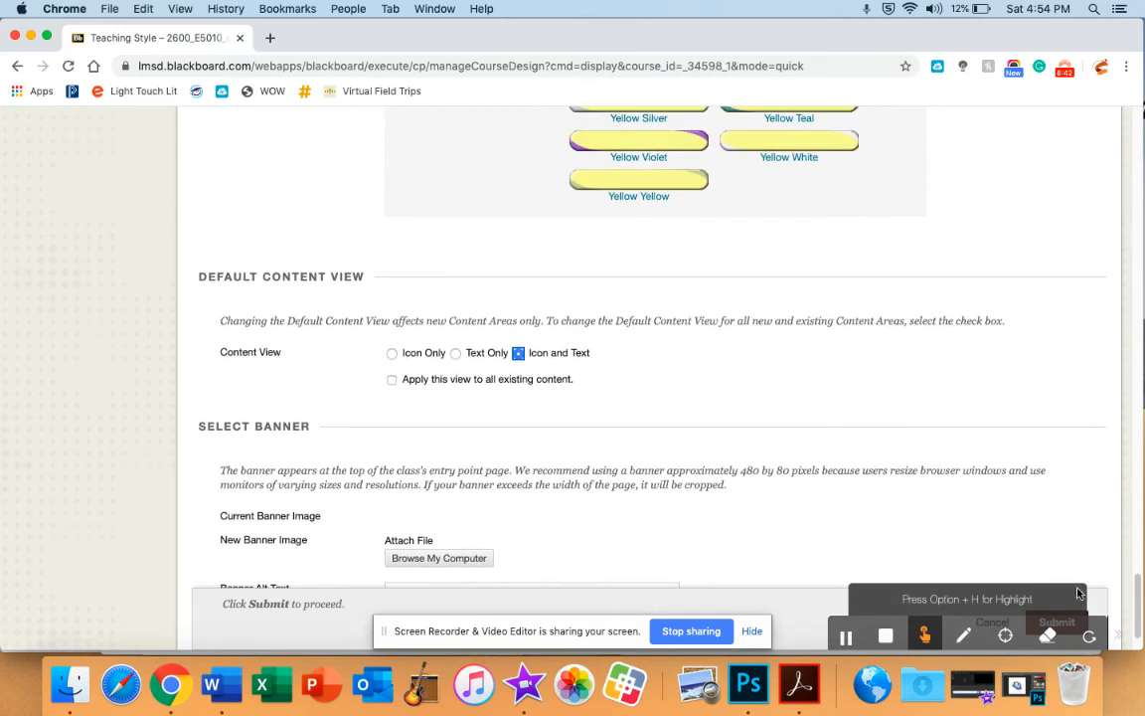
left_click(1087, 617)
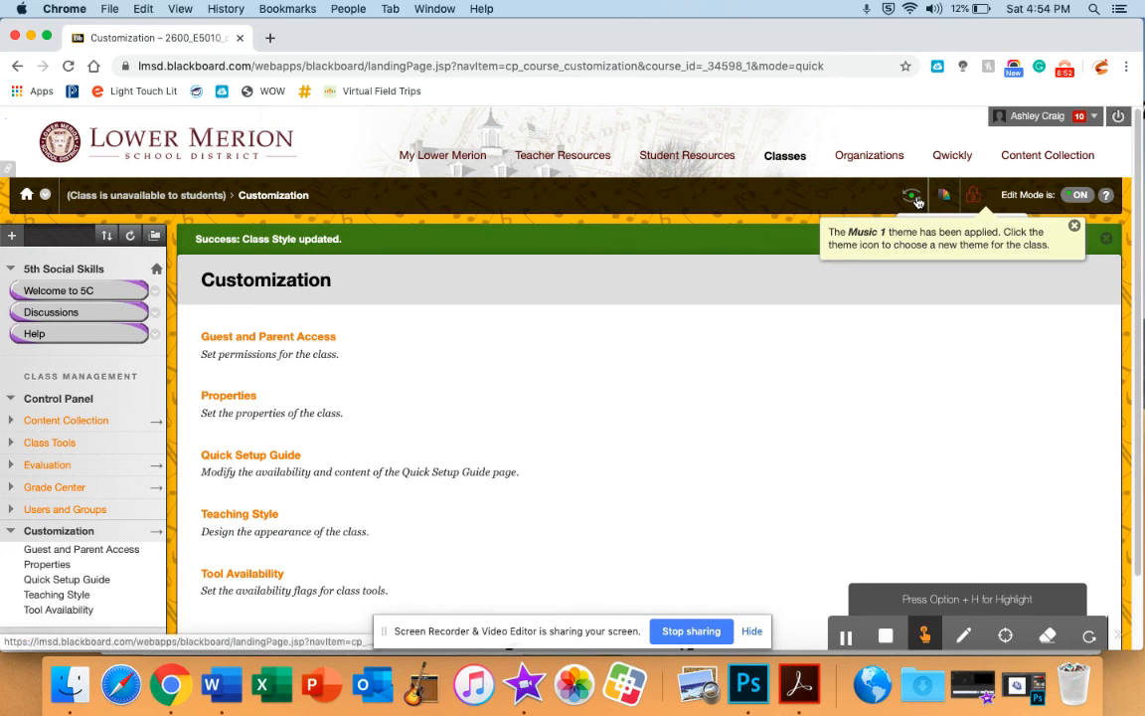
left_click(1074, 226)
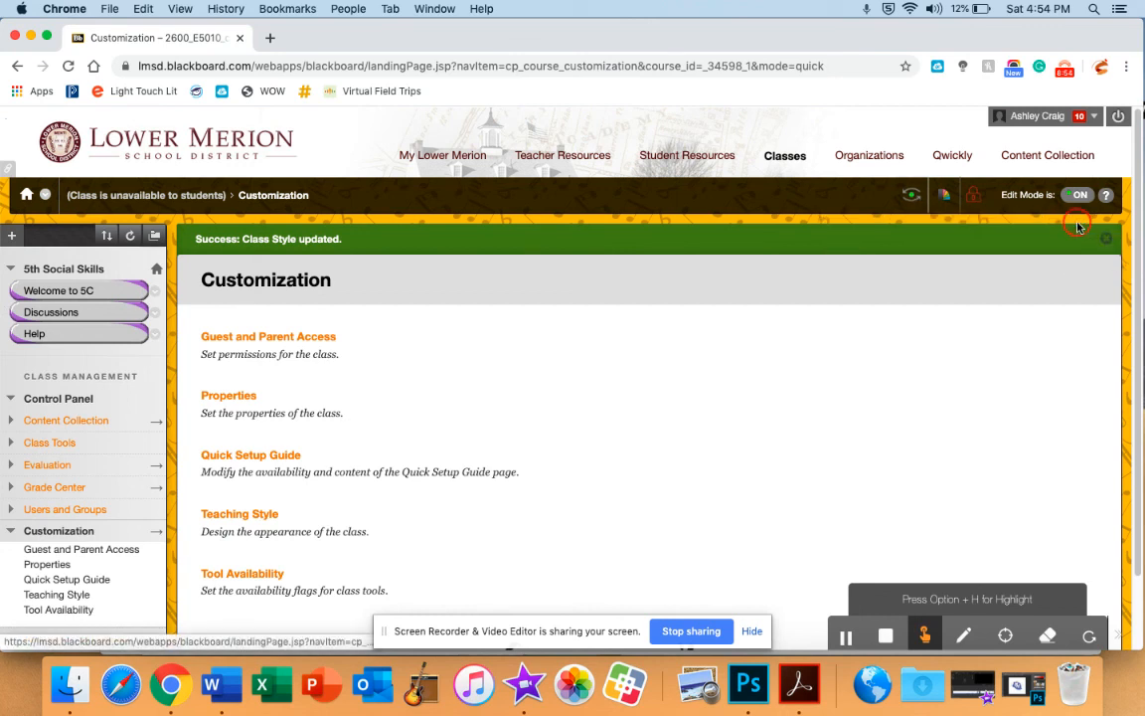
Step: Preview the class as a student, look through the Welcome to 5C page, and exit the preview
left_click(911, 198)
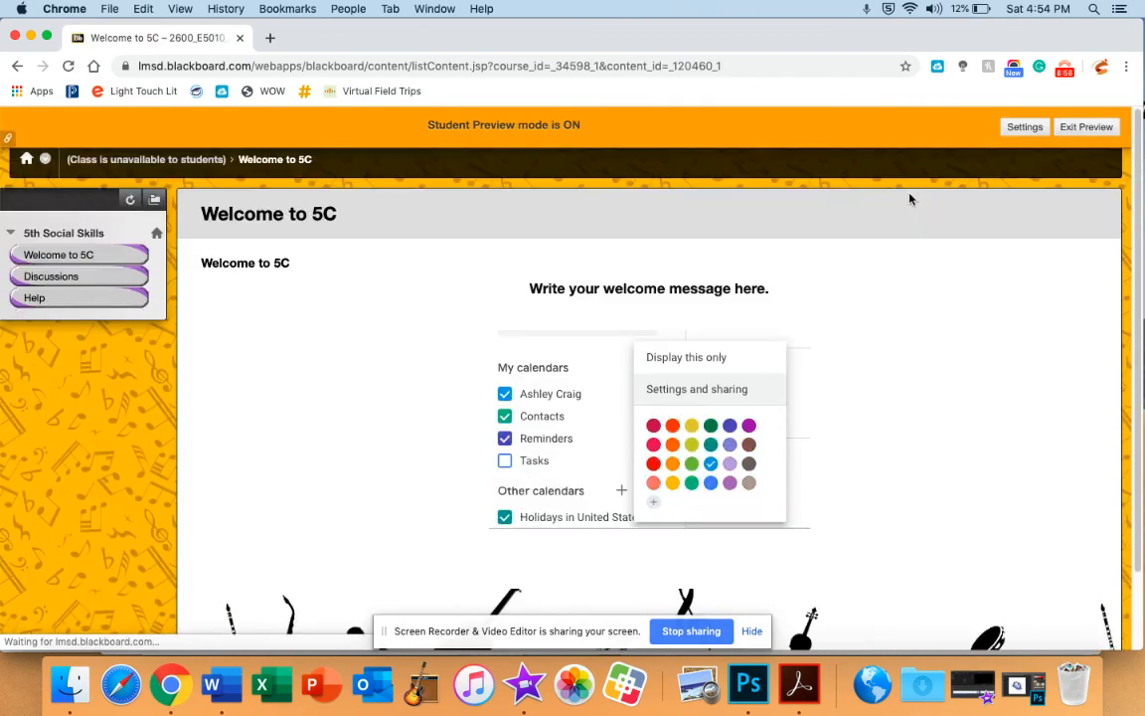
scroll(829, 342, "down", 2)
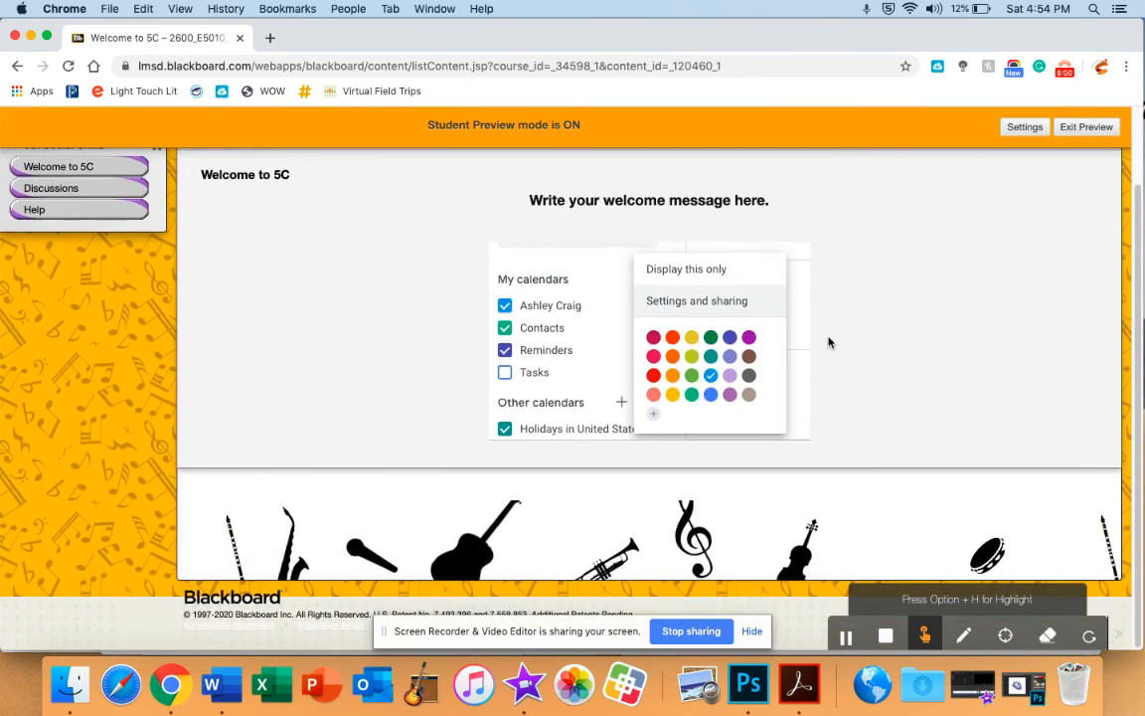
scroll(829, 342, "down", 2)
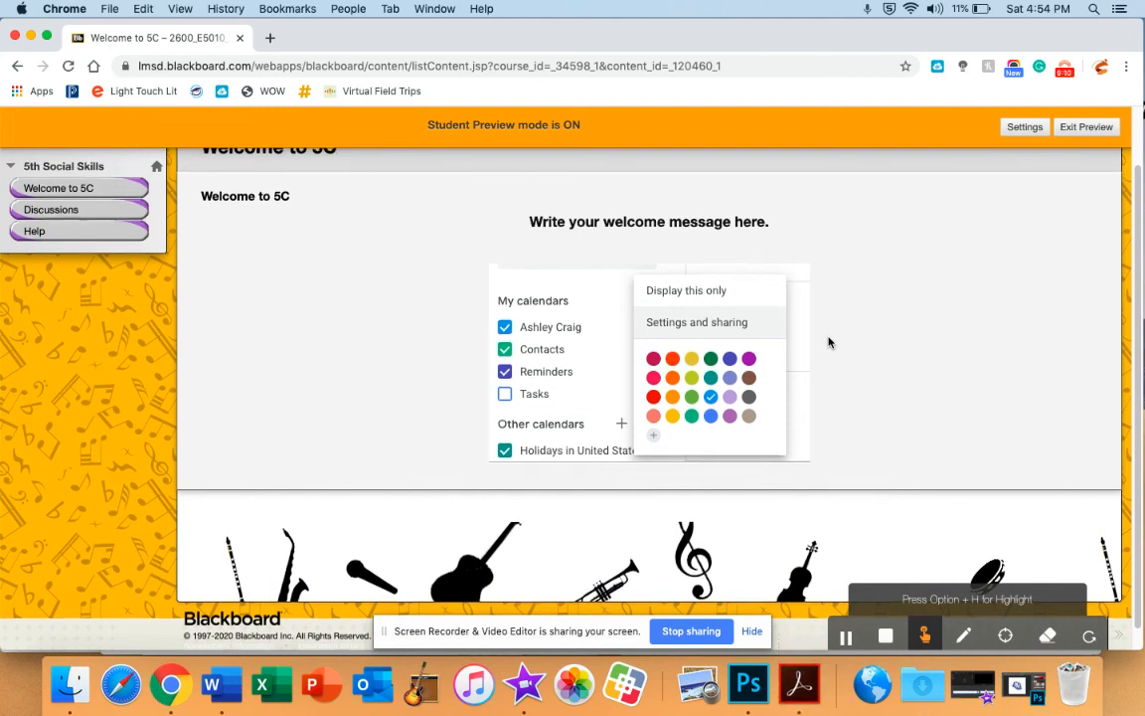
scroll(831, 339, "up", 2)
left_click(1097, 129)
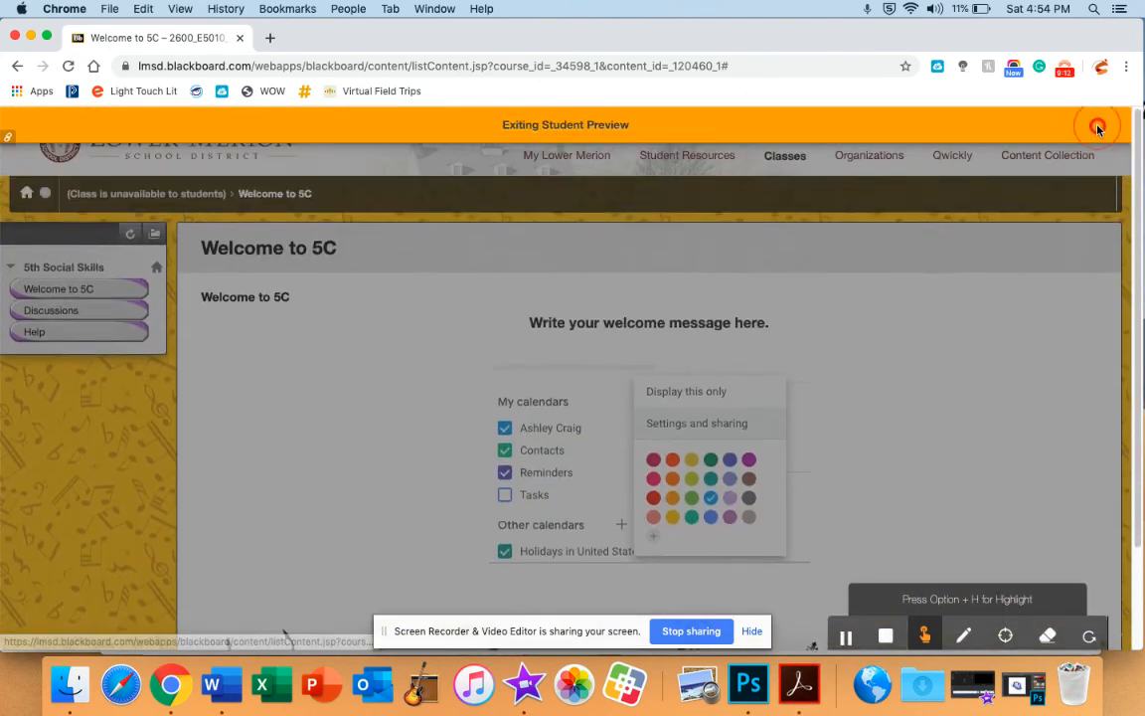